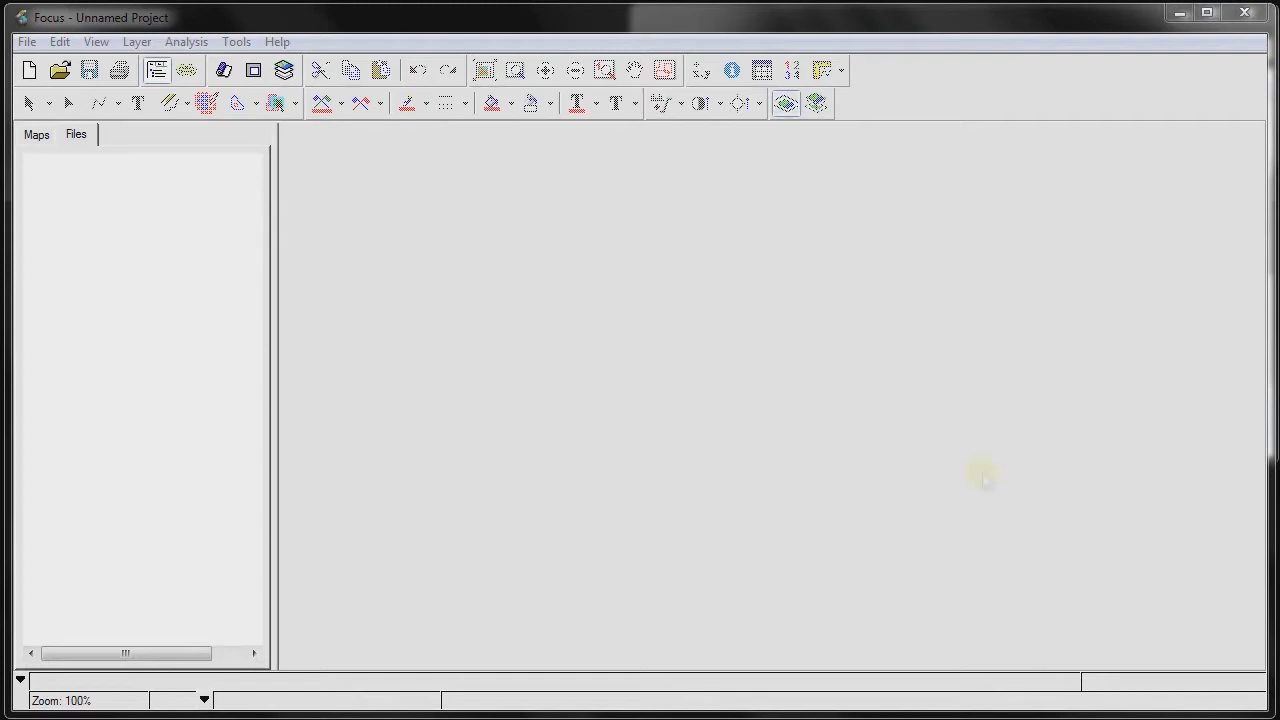
# Bring up the Explorer folder of WorldView-2 multispectral TIF tiles beside Focus
pyautogui.hotkey('alt', 'Tab')
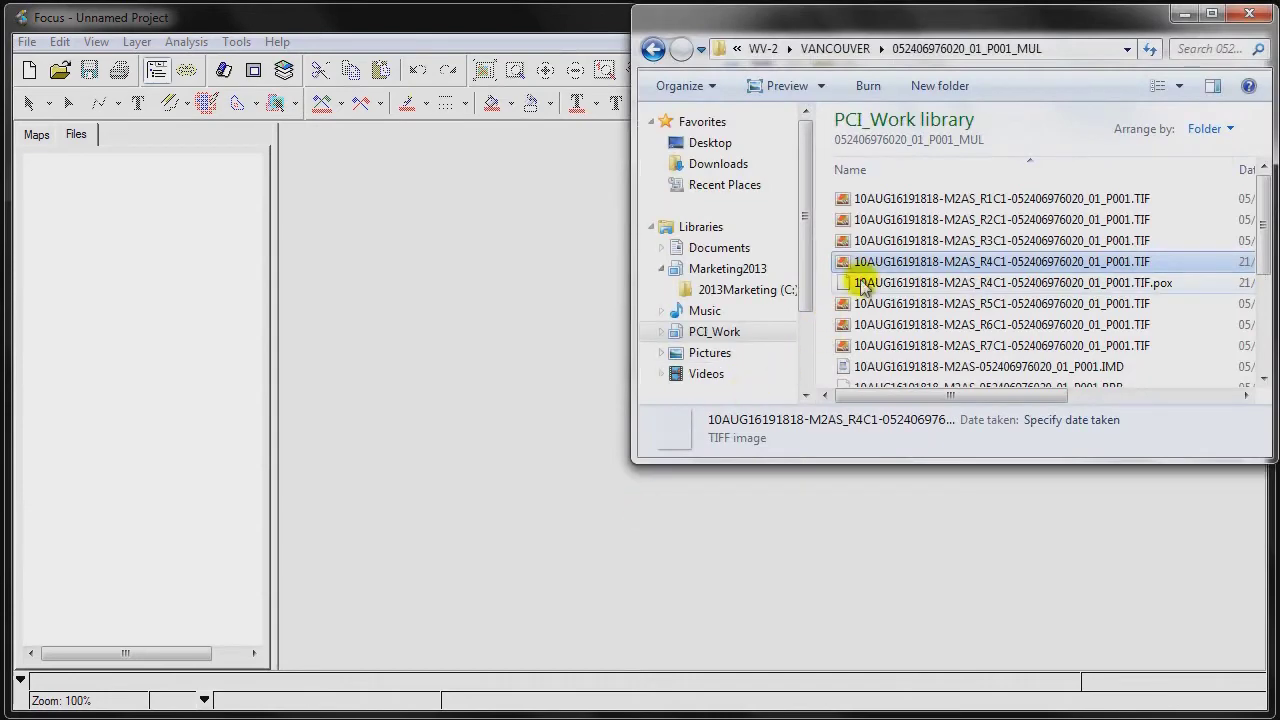
# Load the R4C1 TIF tile into the empty Focus project so the image displays
pyautogui.click(876, 261)
pyautogui.moveTo(387, 281); pyautogui.dragTo(370, 355)
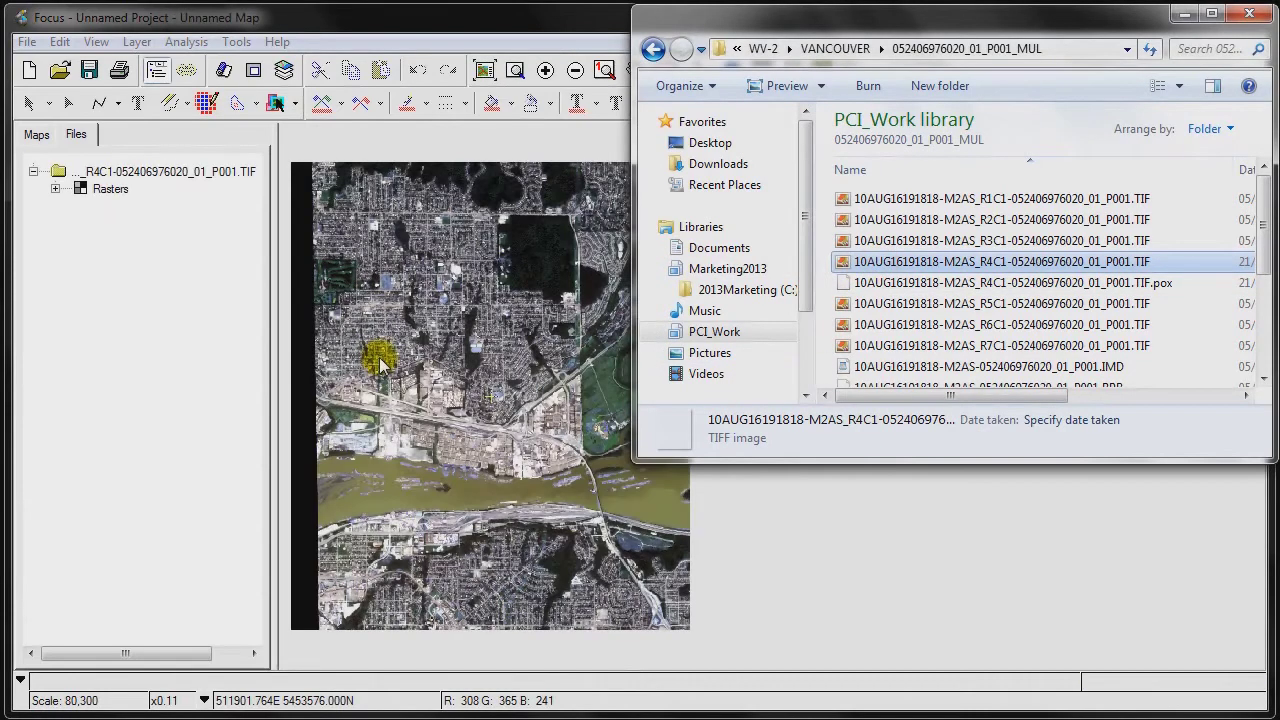
pyautogui.click(398, 300)
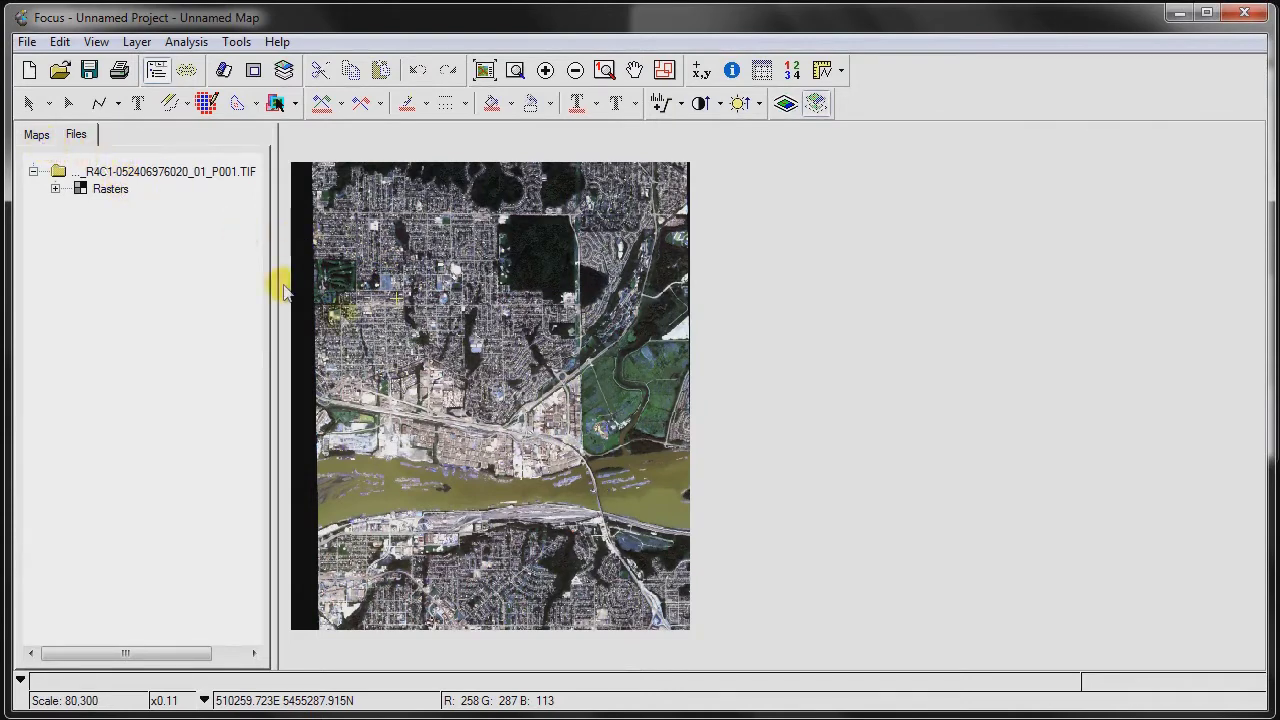
pyautogui.click(36, 134)
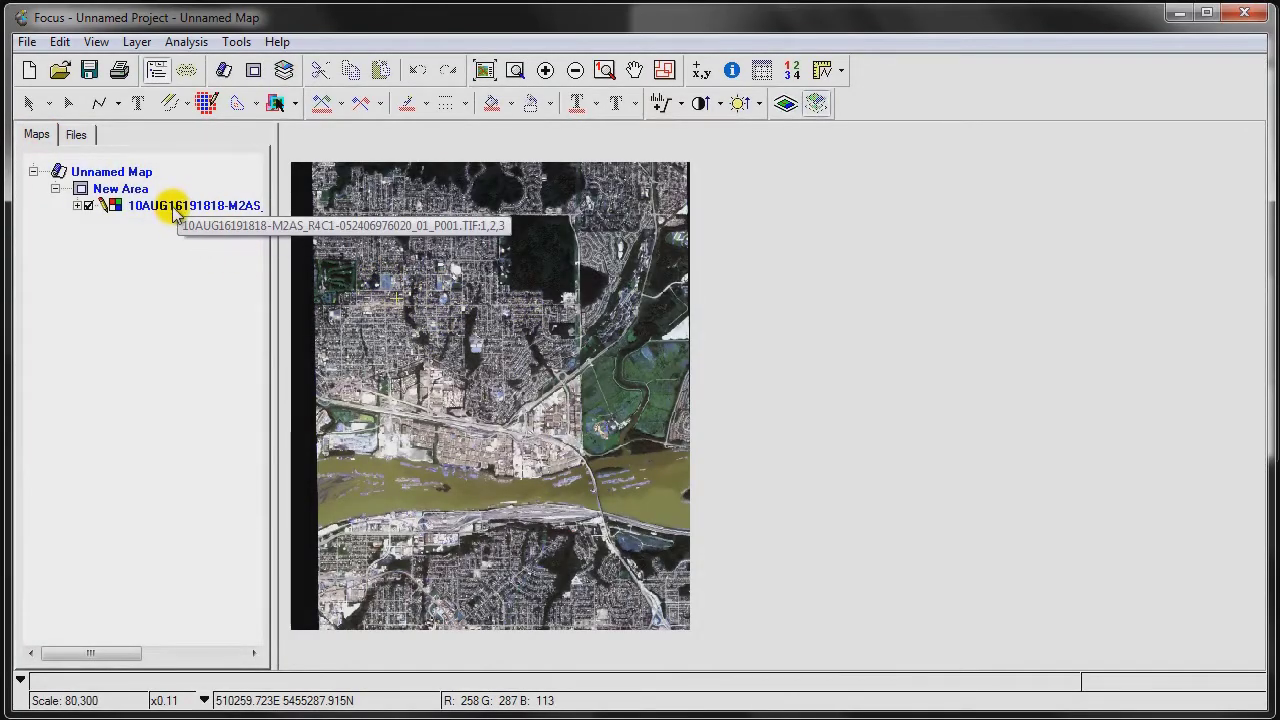
# Map the image layer's channels 3, 2, 1 to red, green, blue with an enhanced stretch
pyautogui.click(128, 206)
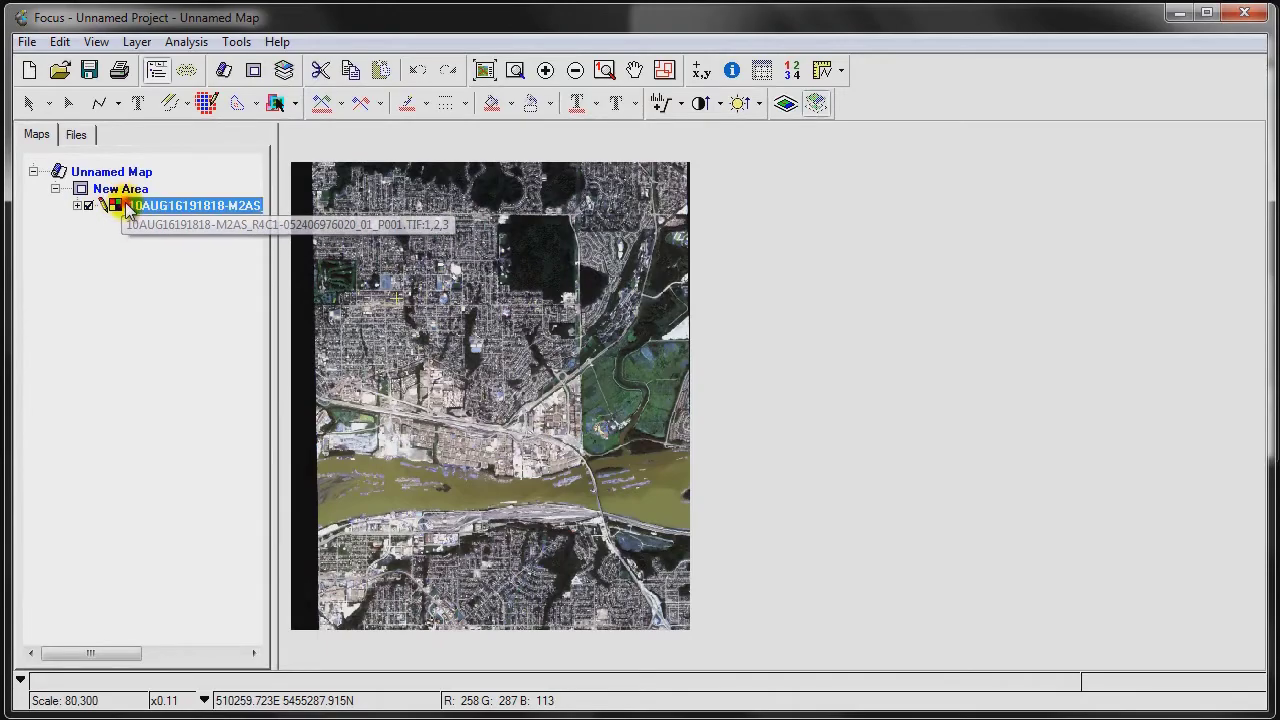
pyautogui.rightClick(128, 206)
pyautogui.click(171, 412)
pyautogui.moveTo(498, 312); pyautogui.dragTo(738, 226)
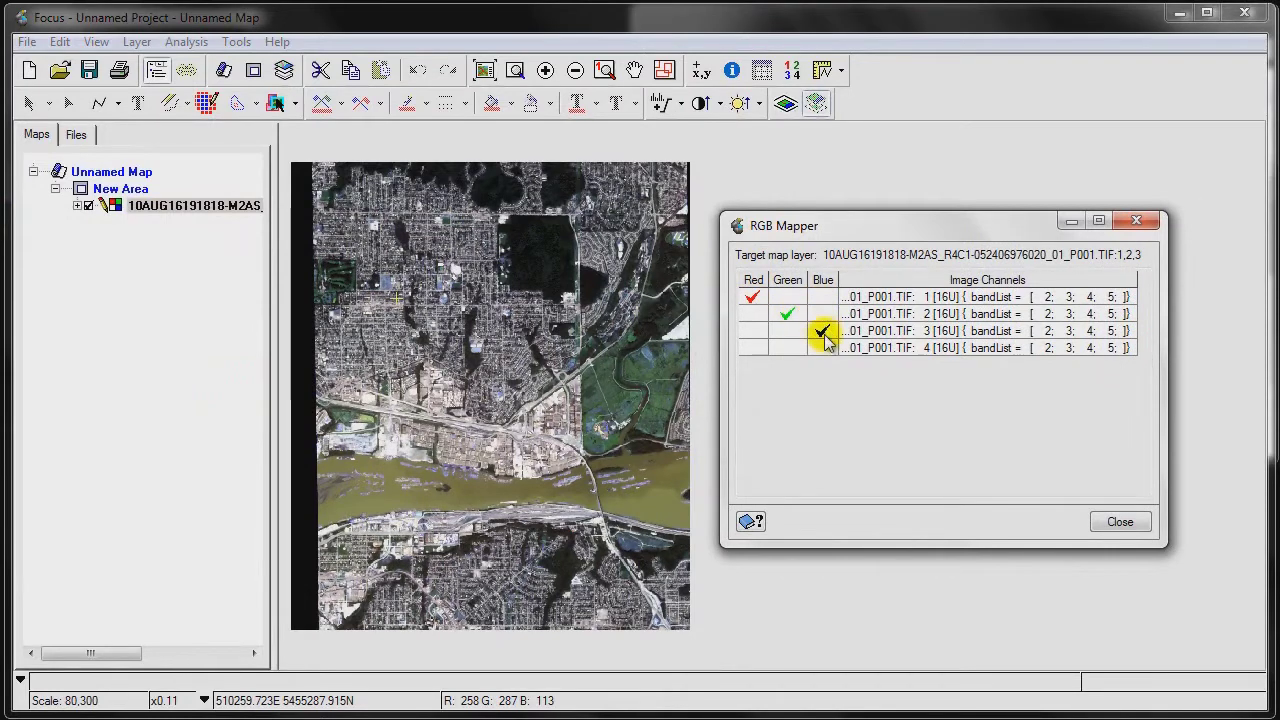
pyautogui.click(822, 298)
pyautogui.click(752, 331)
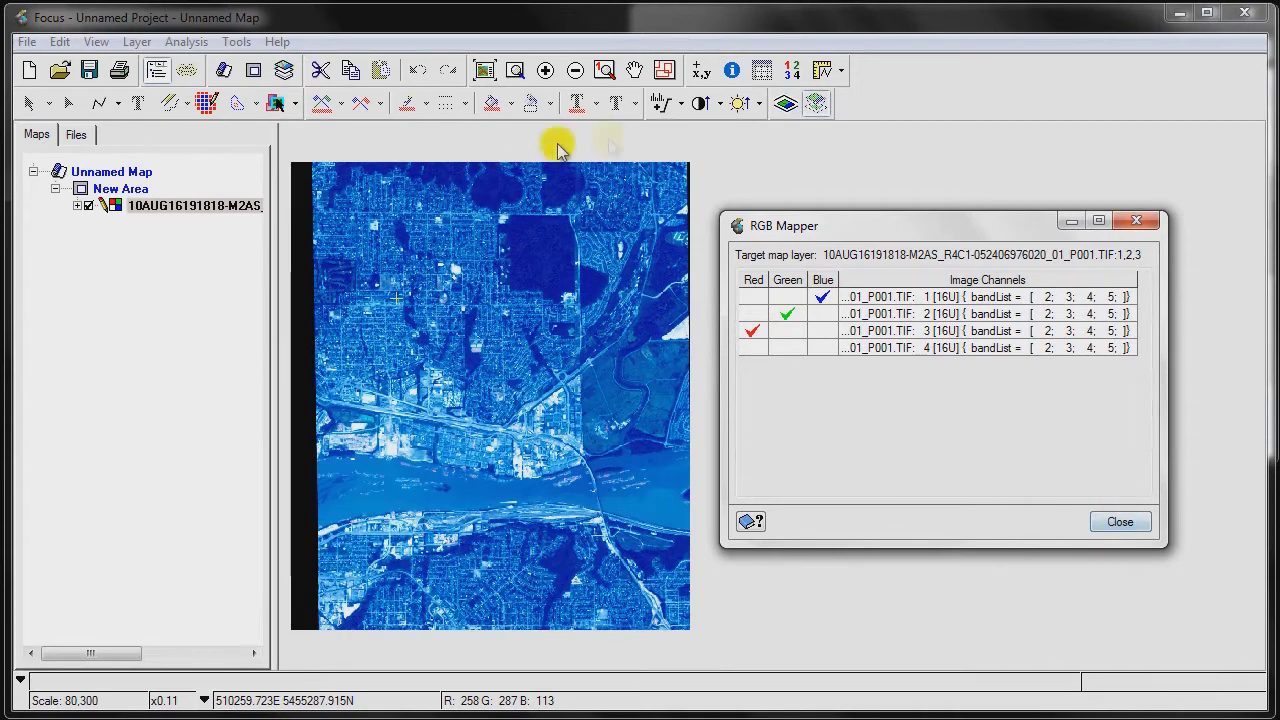
pyautogui.click(657, 104)
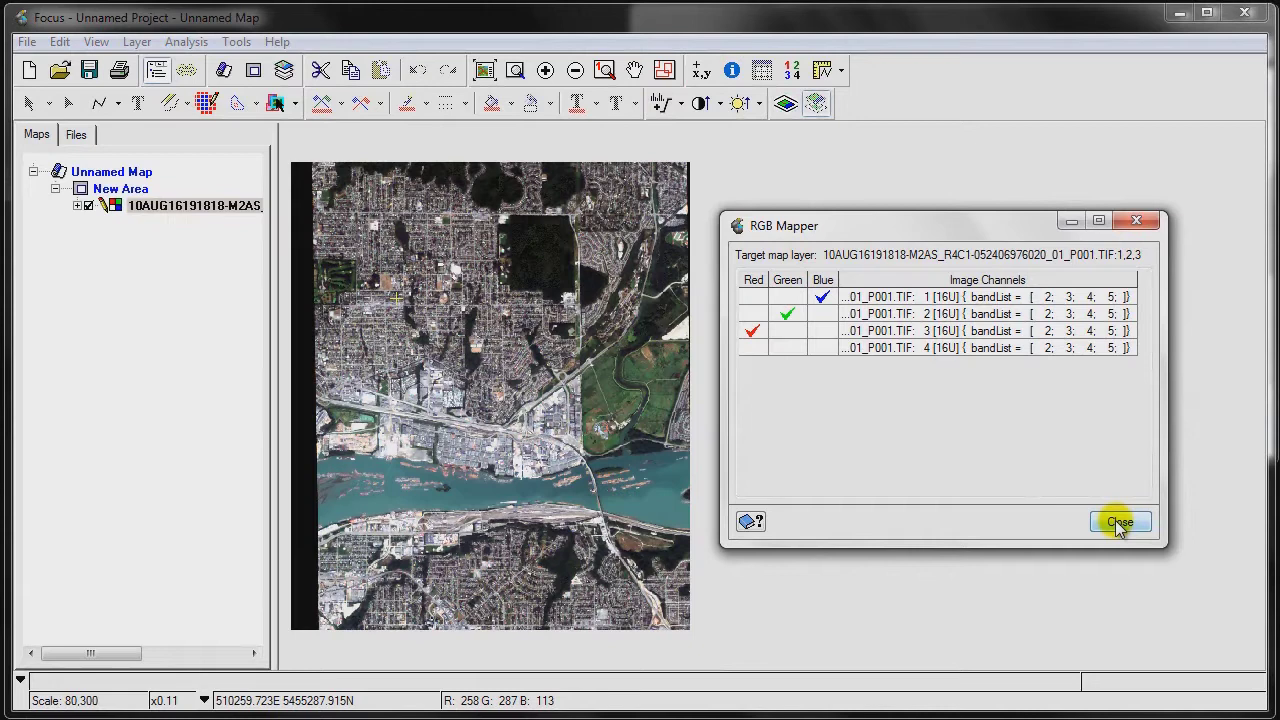
pyautogui.click(1118, 524)
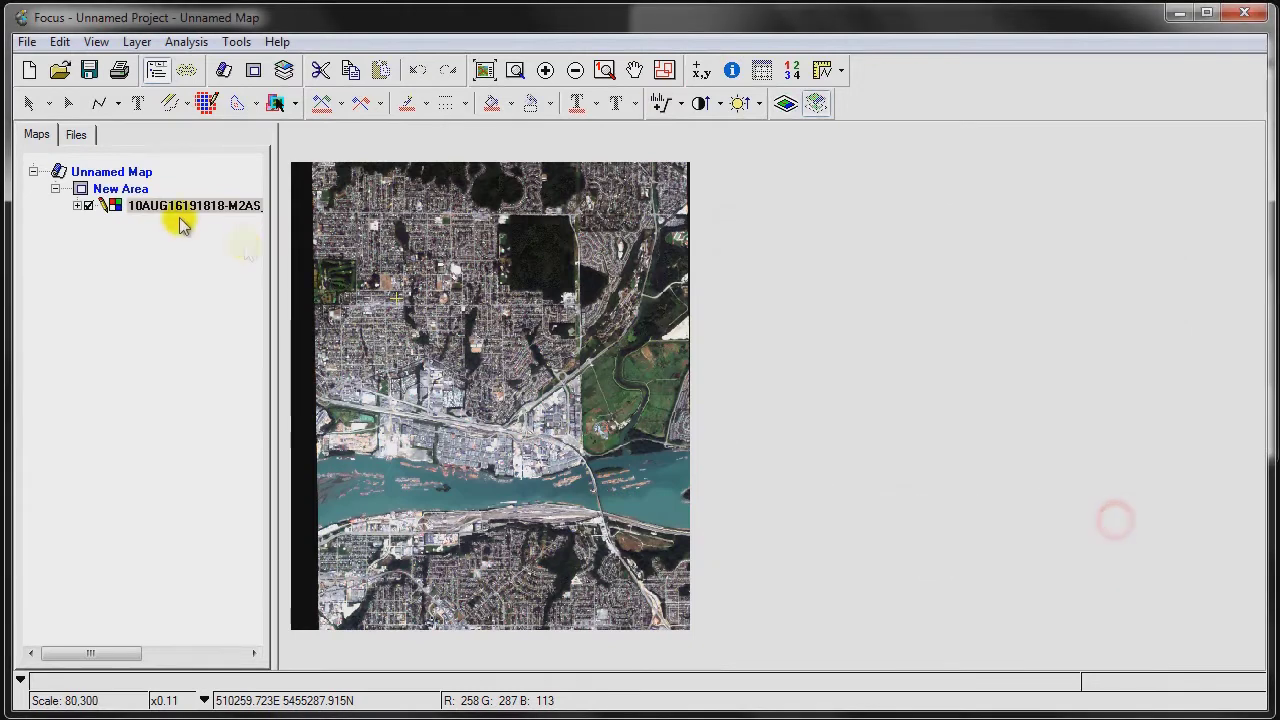
pyautogui.click(76, 134)
# Add a DefaultRed entry of 3 to the TIF file's metadata
pyautogui.click(100, 168)
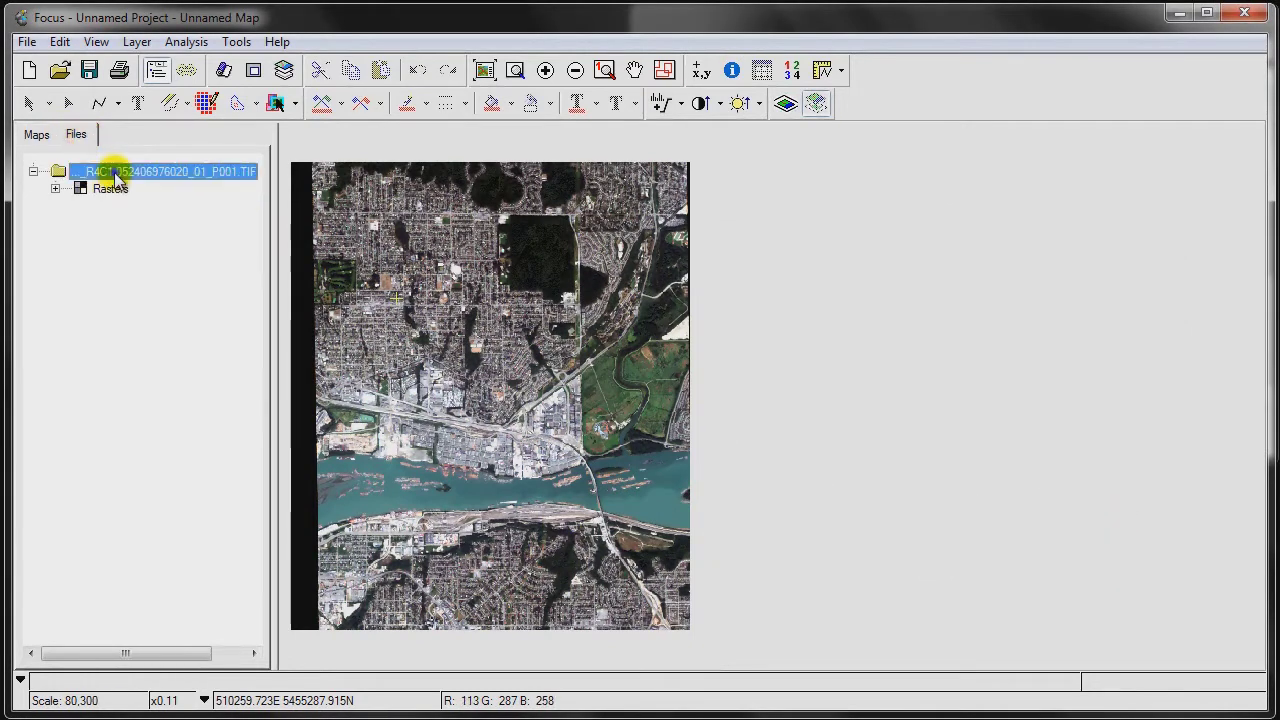
pyautogui.rightClick(114, 174)
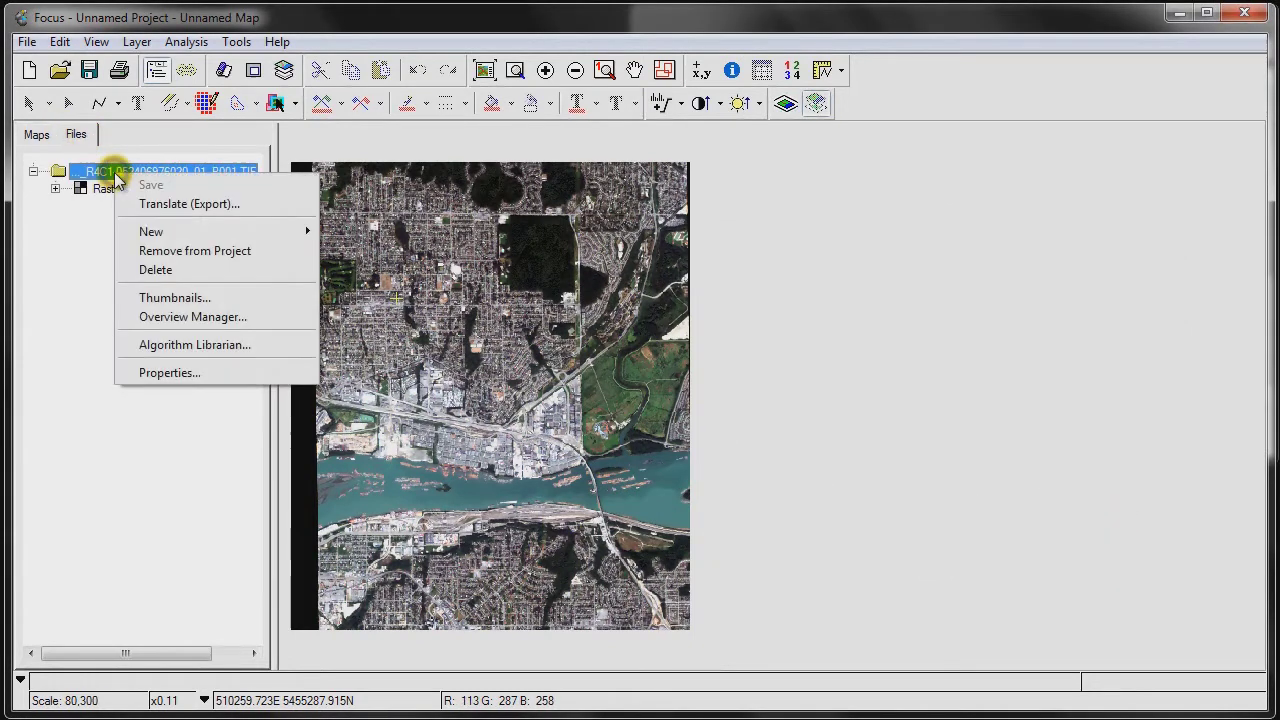
pyautogui.click(174, 374)
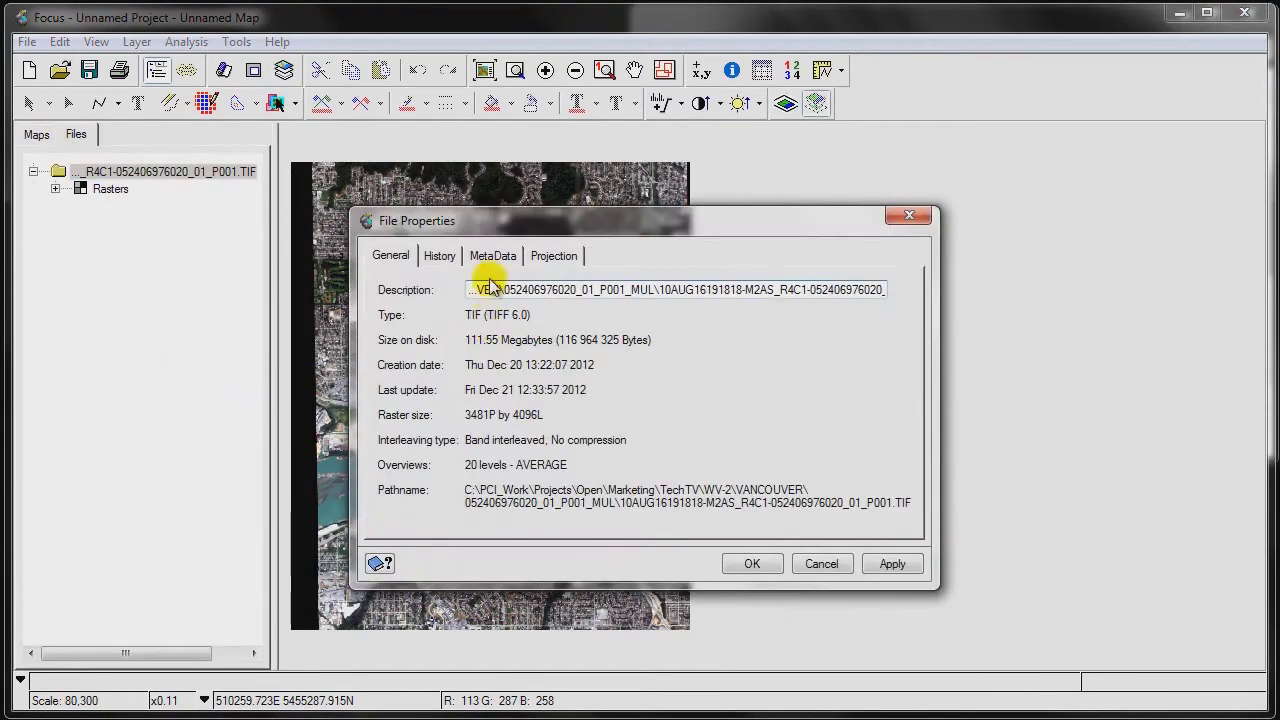
pyautogui.click(495, 256)
pyautogui.click(513, 507)
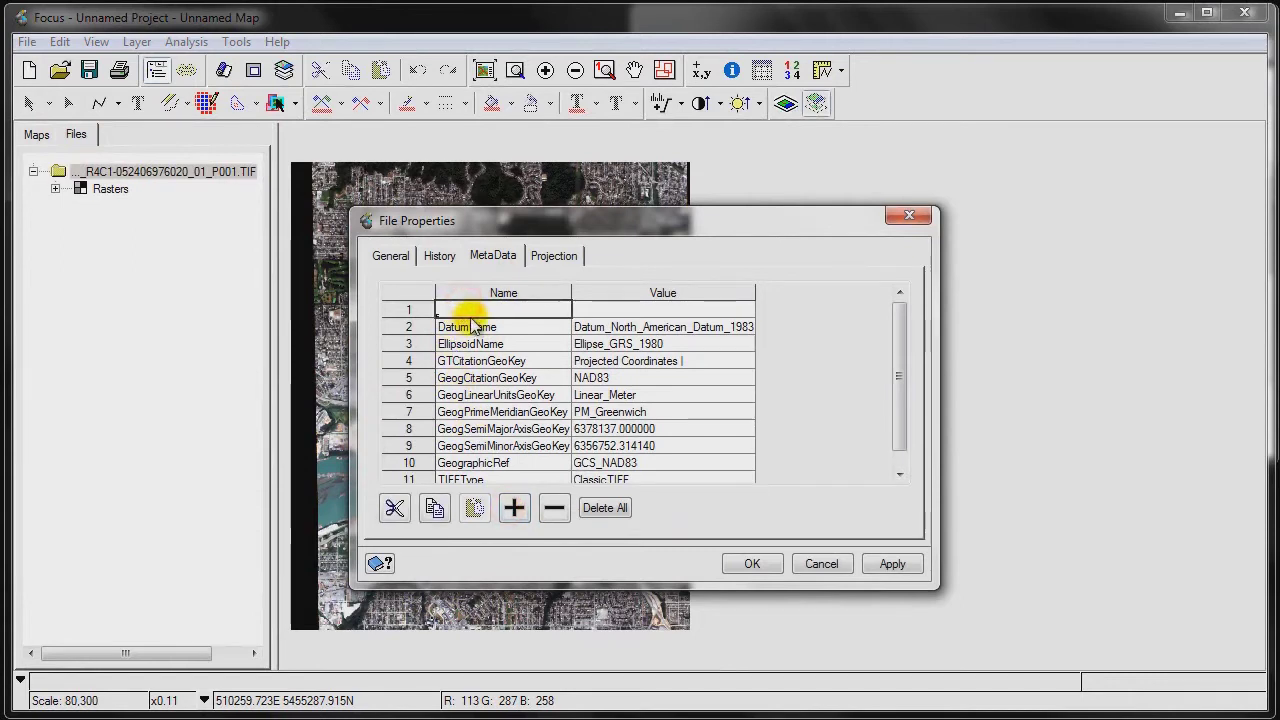
pyautogui.write('DefaultRed')
pyautogui.press('Tab')
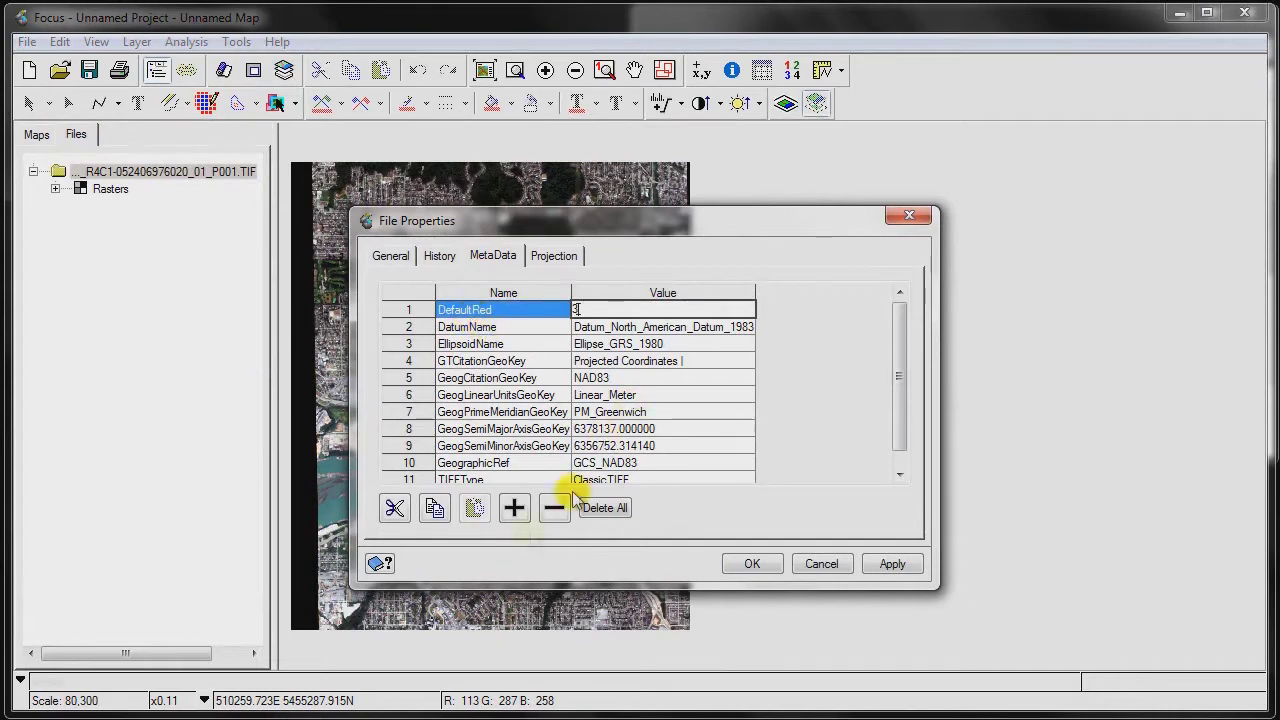
# Add DefaultGreen 2 and DefaultBlue 1 metadata entries
pyautogui.click(513, 507)
pyautogui.click(493, 311)
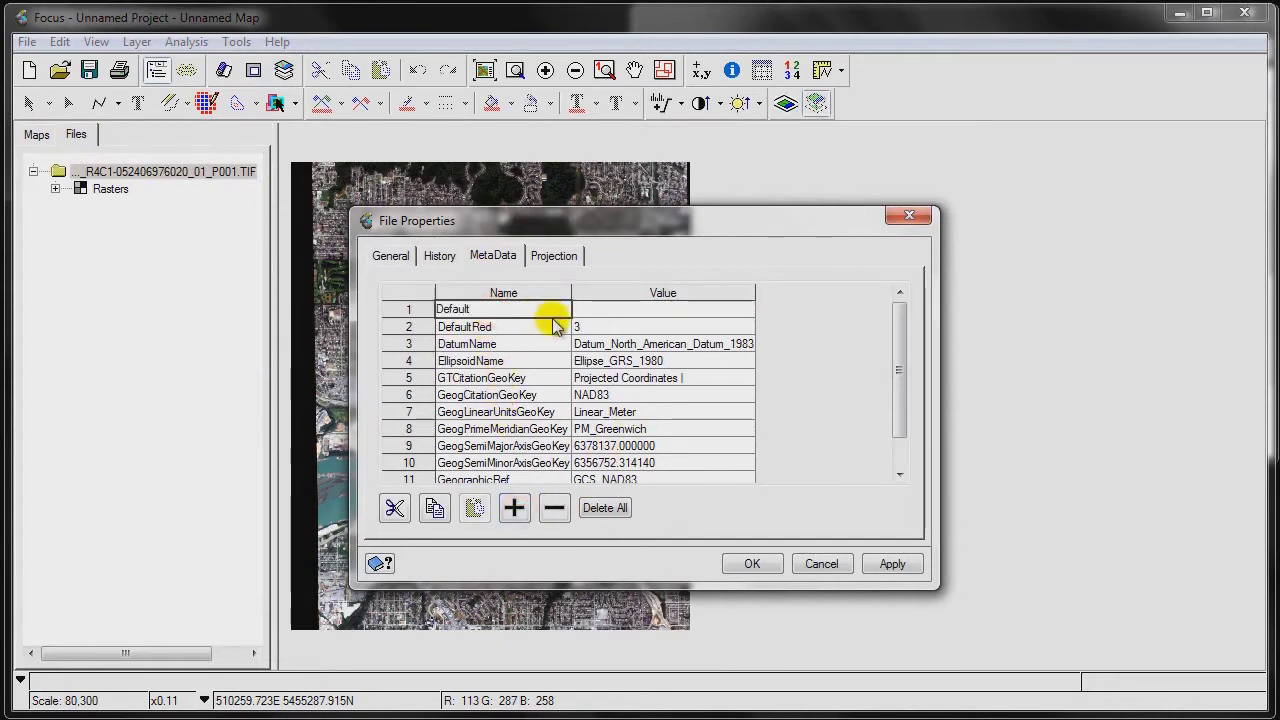
pyautogui.write('DefaultGreen')
pyautogui.press('Tab')
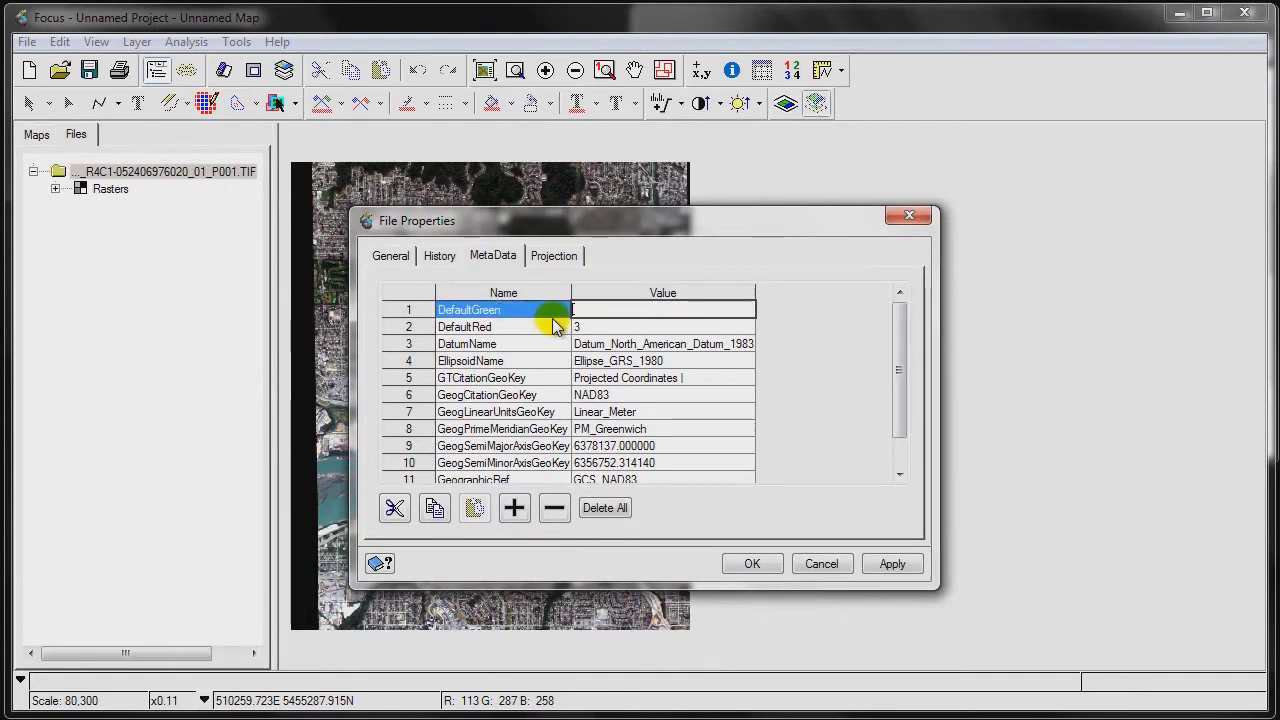
pyautogui.write('2')
pyautogui.click(513, 507)
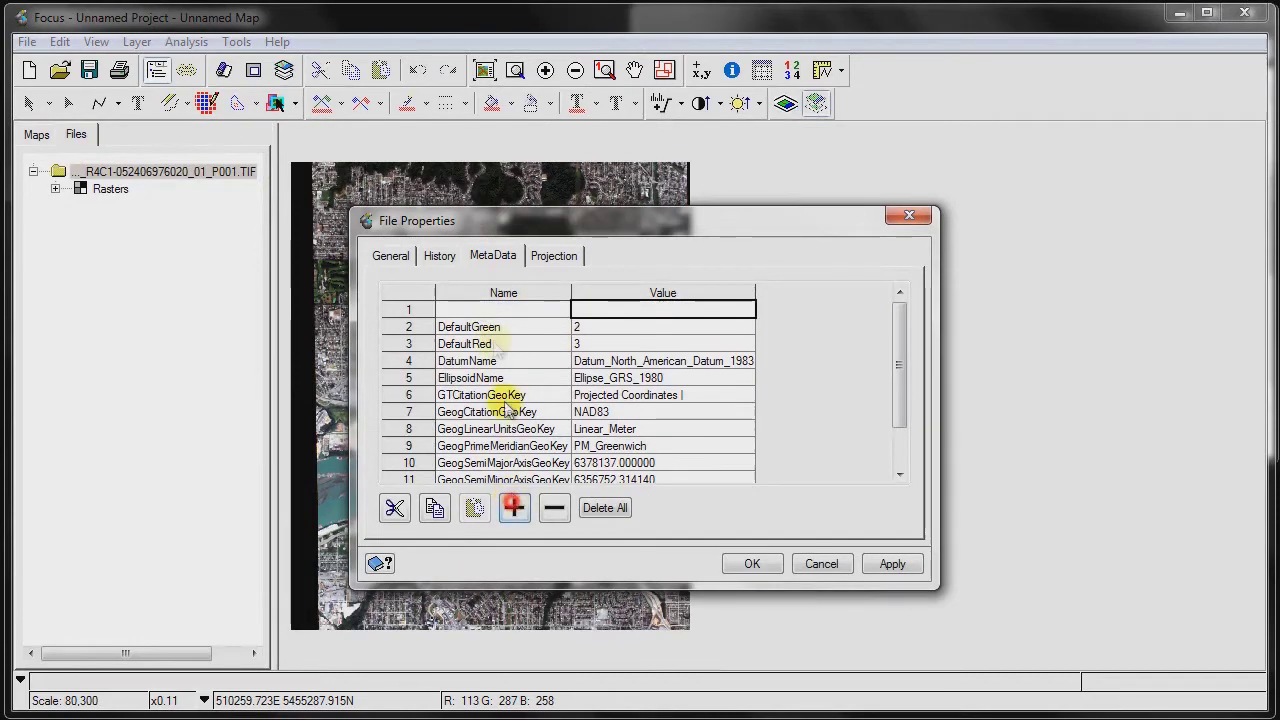
pyautogui.click(495, 310)
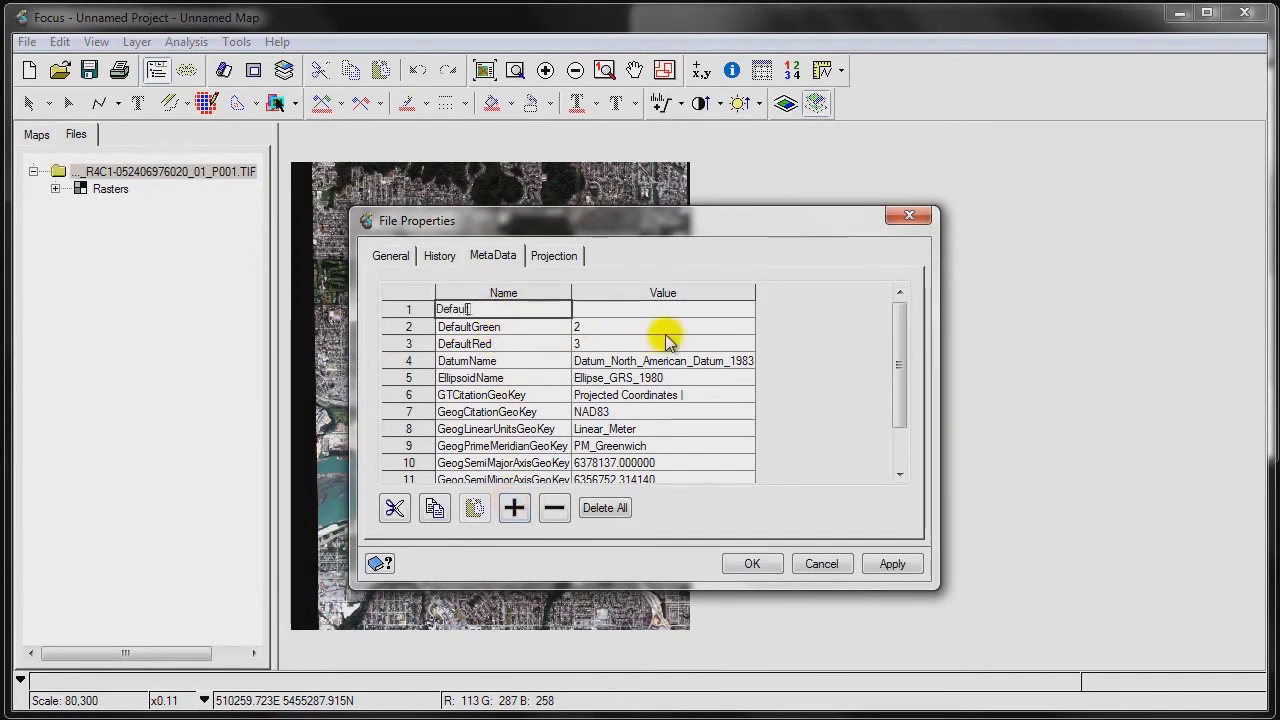
pyautogui.press('Tab')
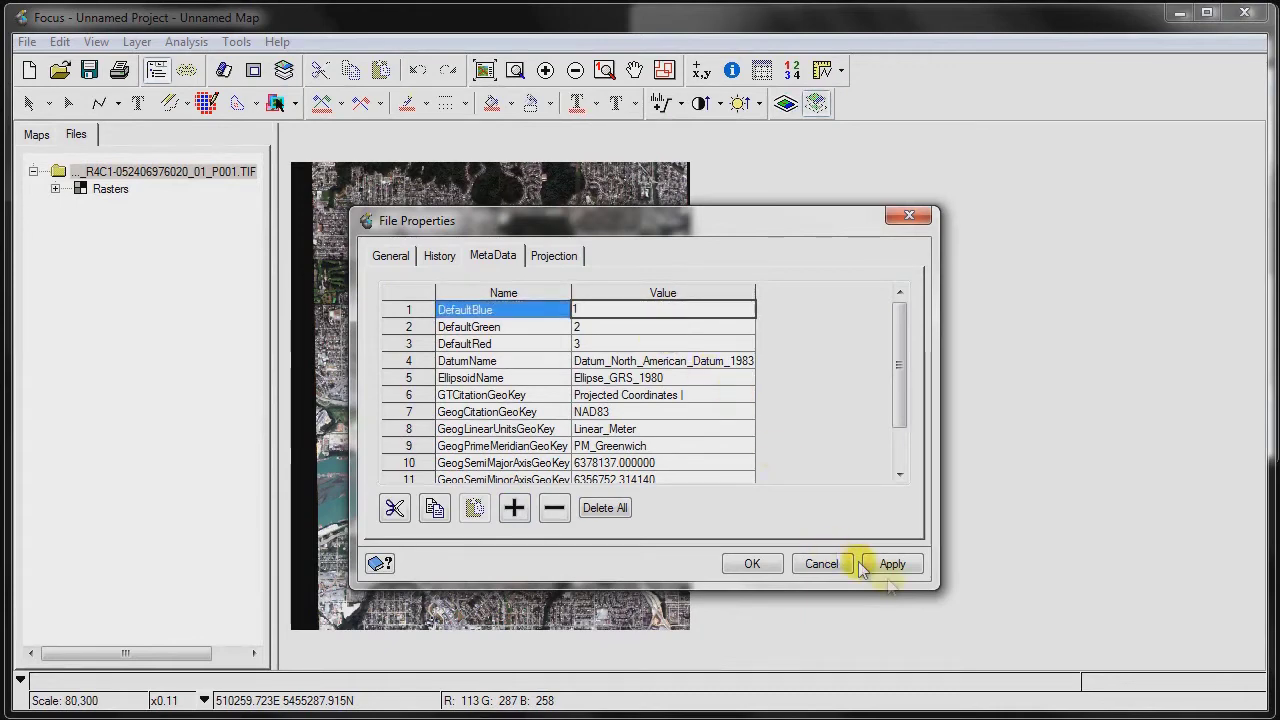
# Apply the new metadata and save the R4C1 TIF file
pyautogui.click(892, 563)
pyautogui.click(750, 564)
pyautogui.rightClick(167, 171)
pyautogui.click(201, 183)
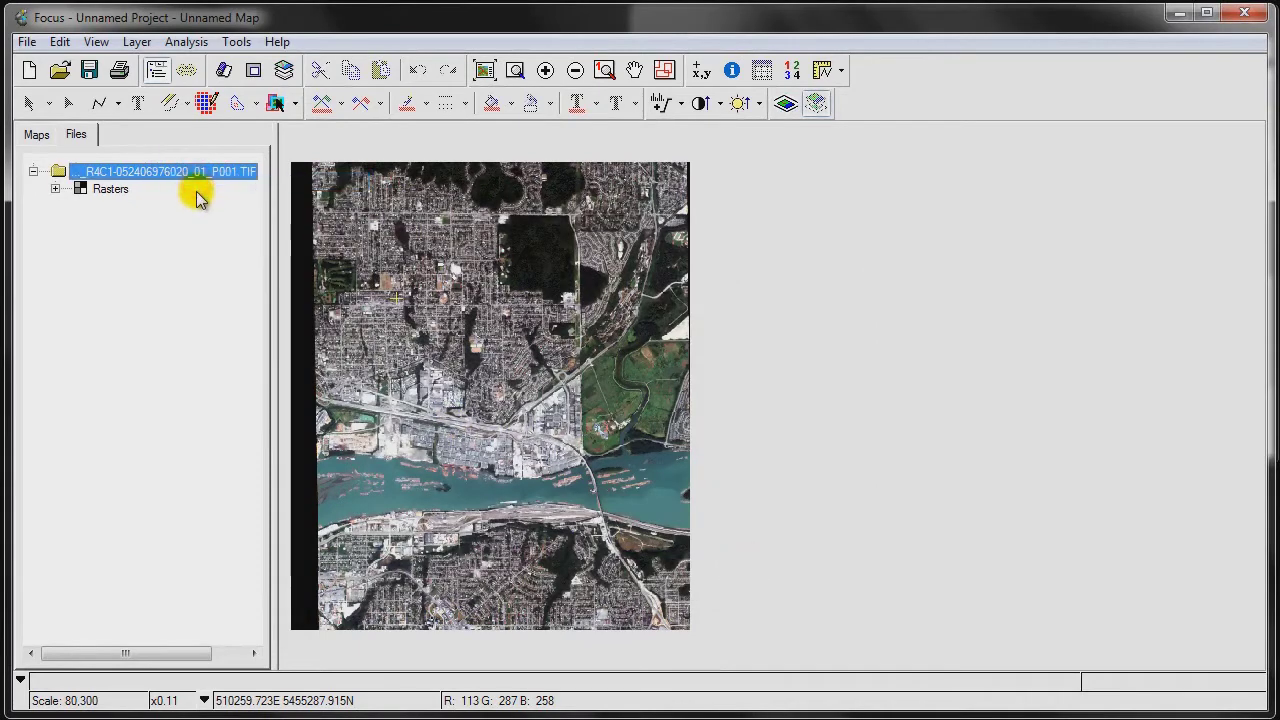
# Start a new project without saving and reload the R4C1 TIF from Explorer
pyautogui.click(28, 70)
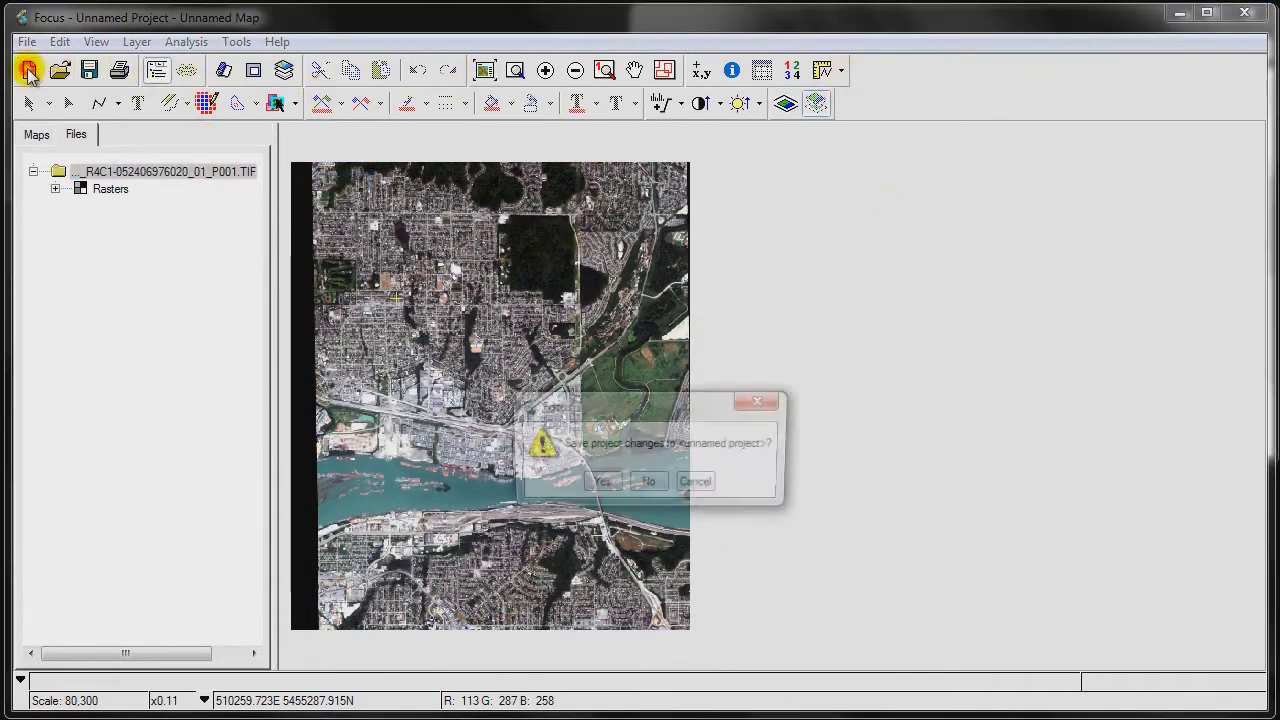
pyautogui.click(646, 481)
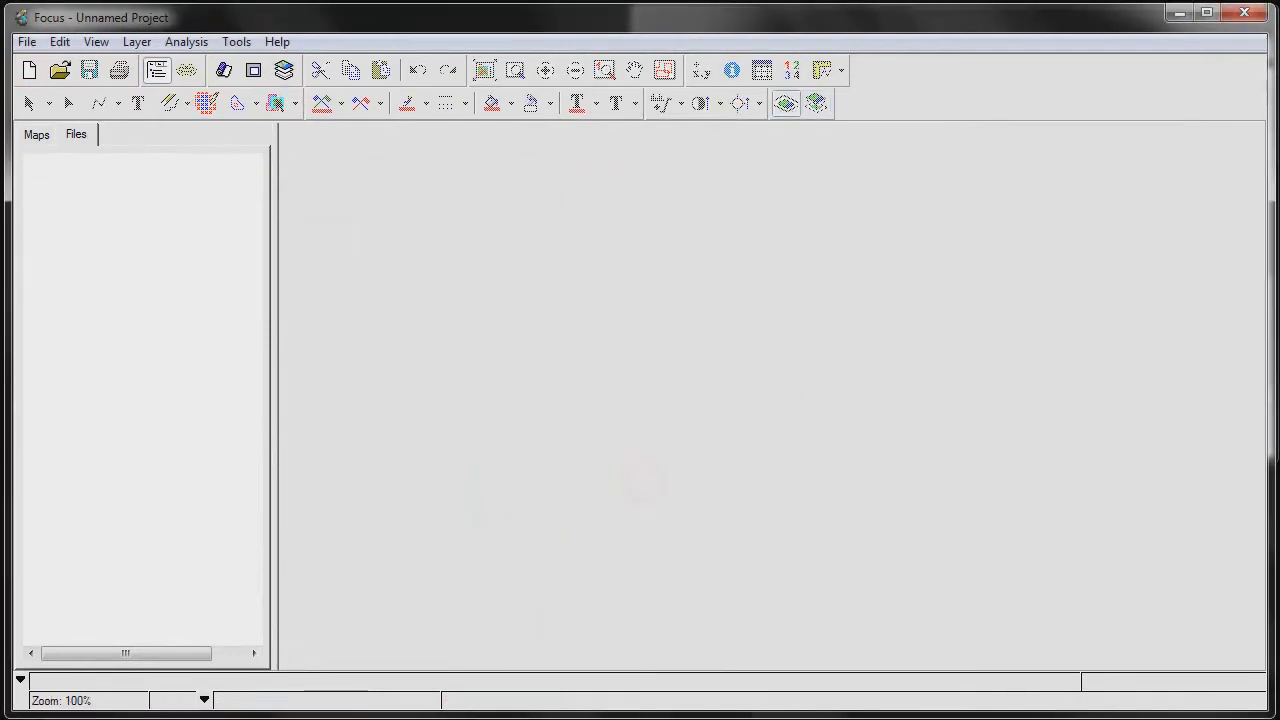
pyautogui.hotkey('alt', 'Tab')
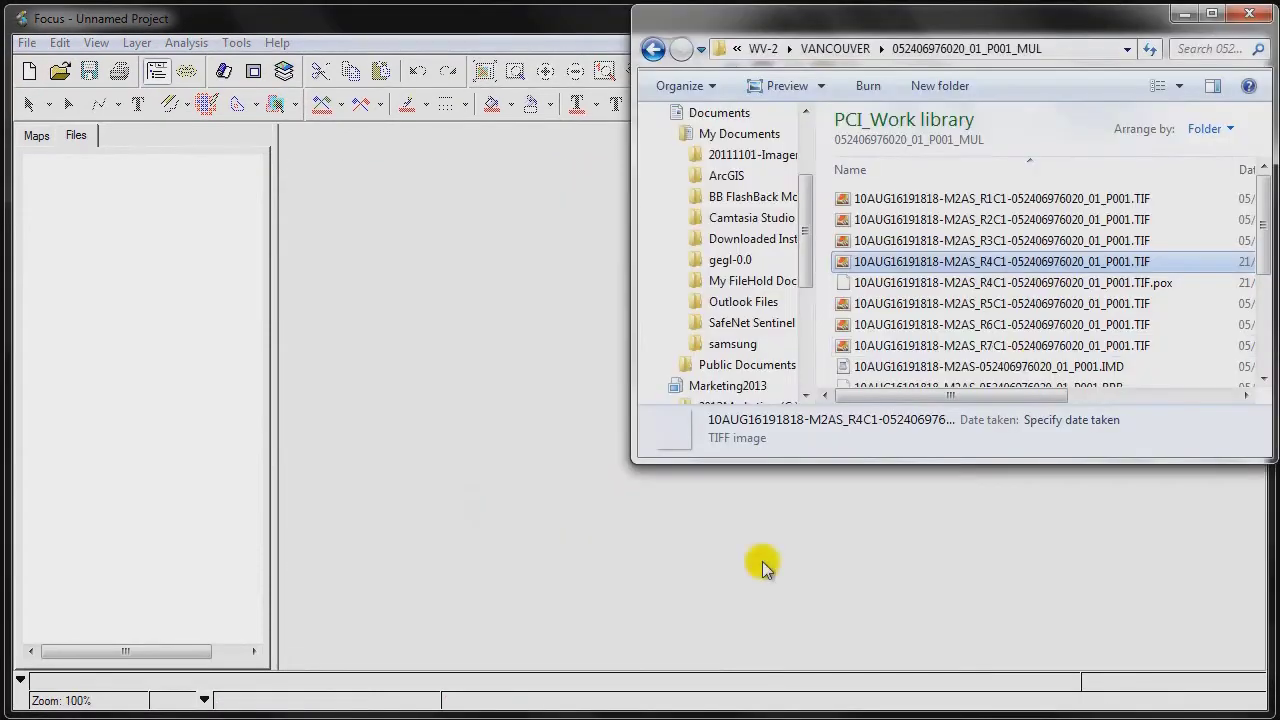
pyautogui.moveTo(940, 260); pyautogui.dragTo(416, 340)
pyautogui.click(445, 402)
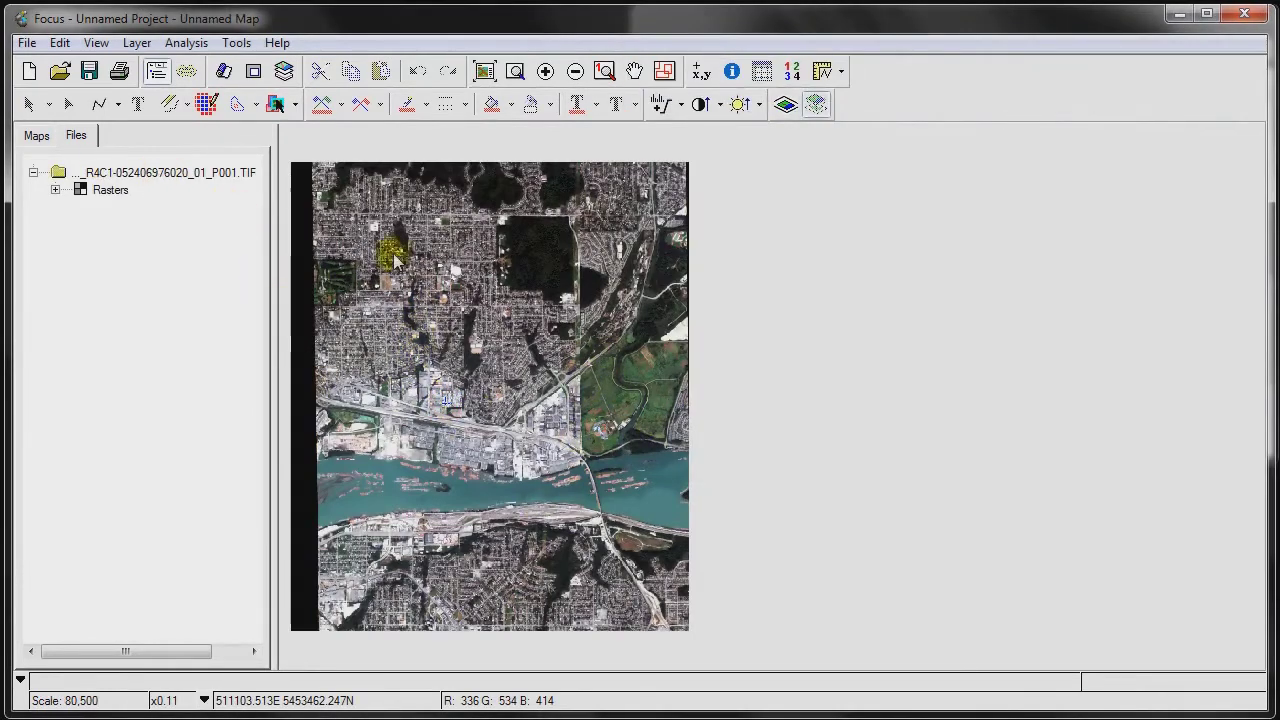
# Confirm the RGB Mapper now assigns channels 3, 2, 1 to the layer
pyautogui.click(35, 138)
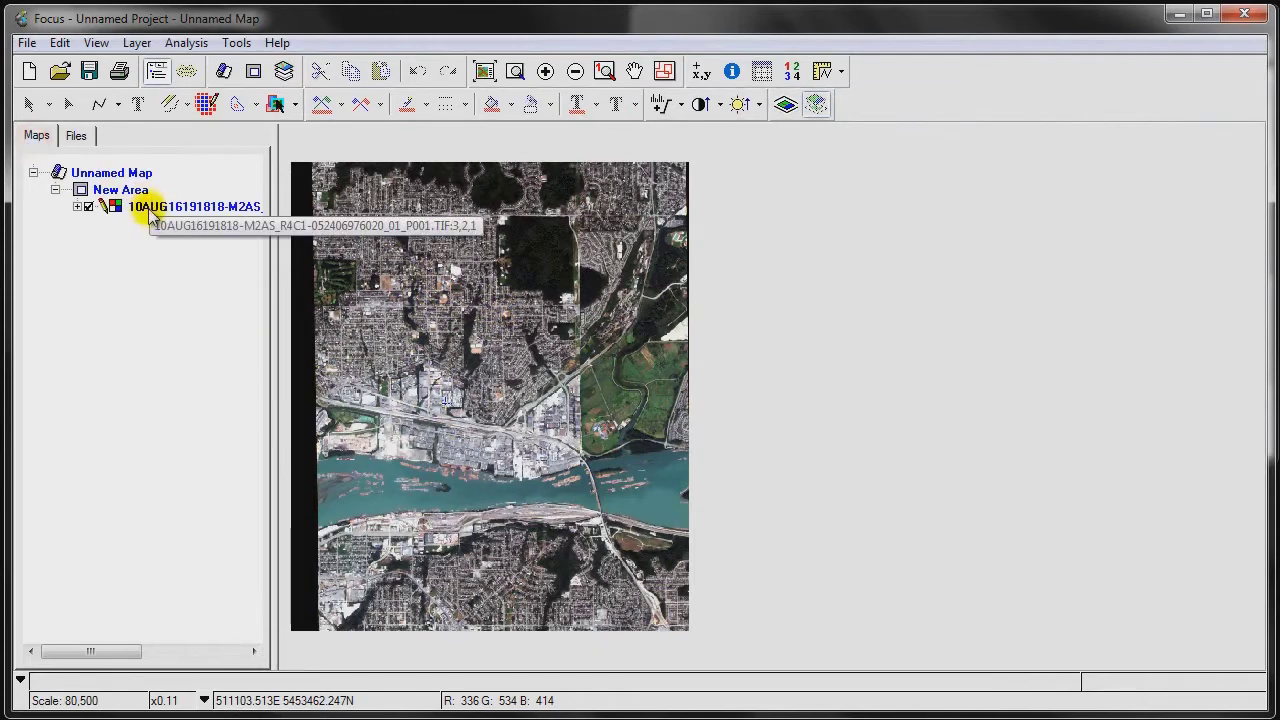
pyautogui.rightClick(160, 207)
pyautogui.click(205, 415)
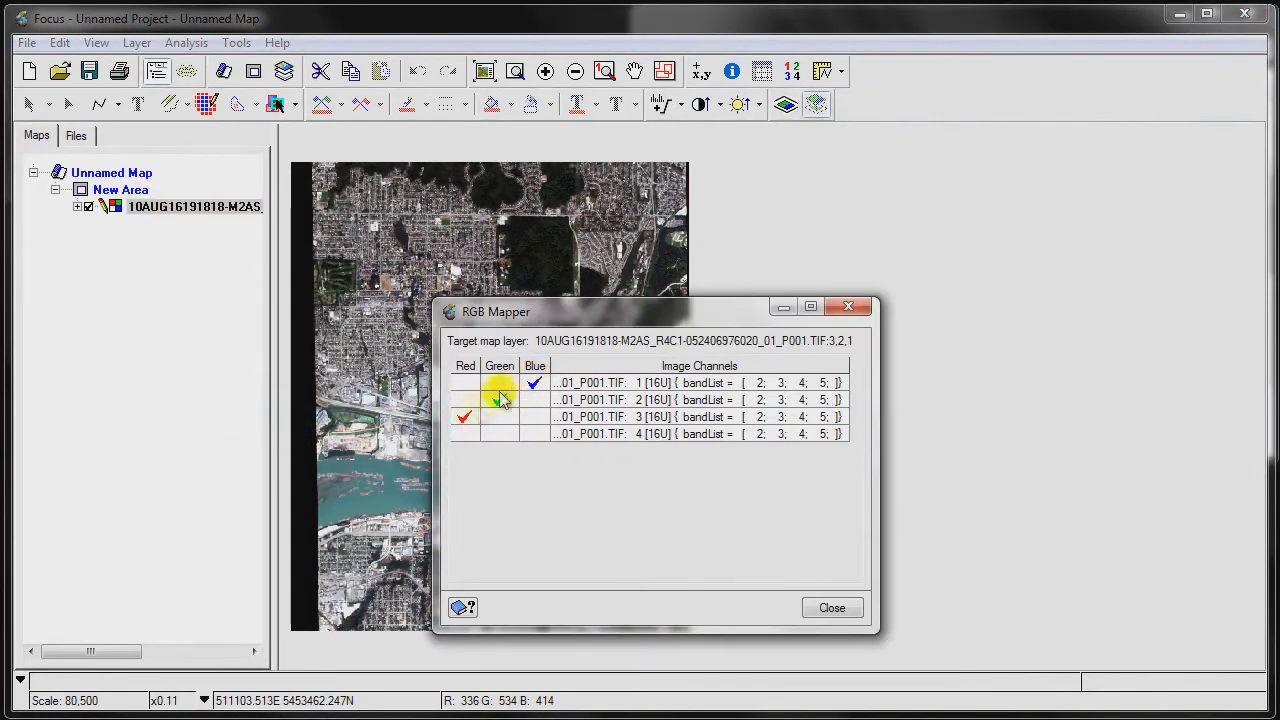
pyautogui.click(830, 608)
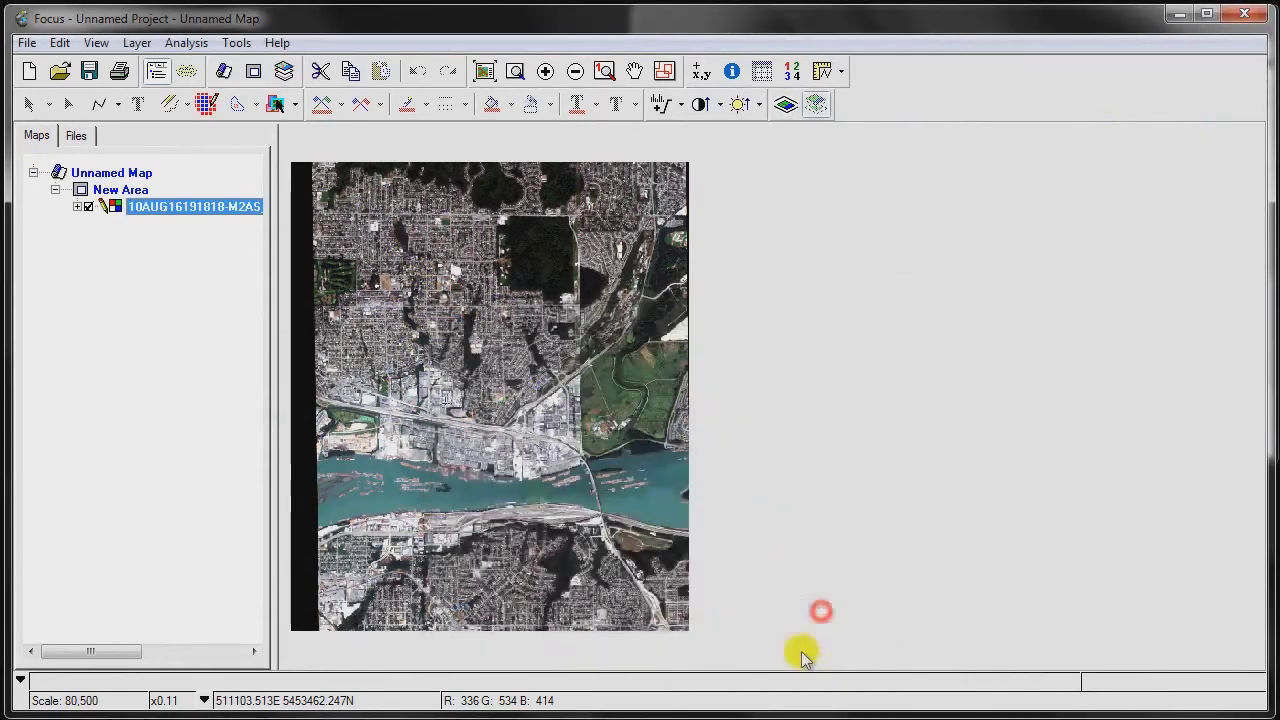
pyautogui.click(76, 136)
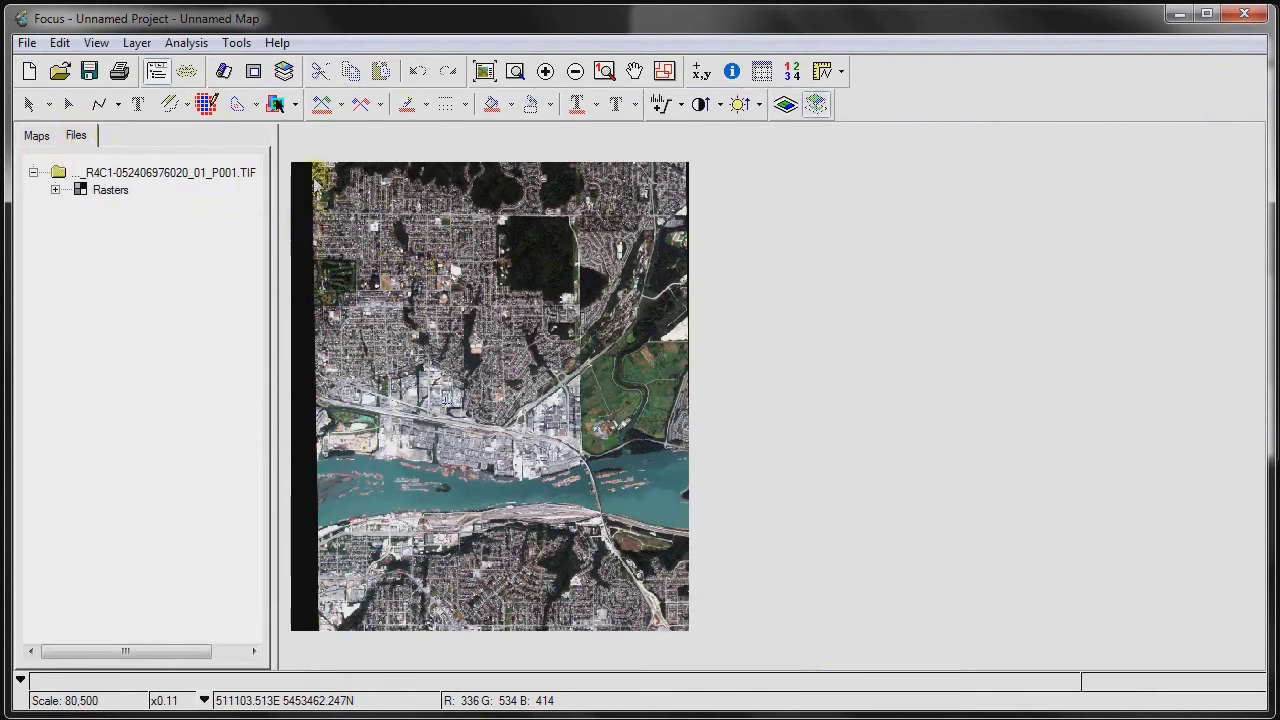
pyautogui.click(300, 311)
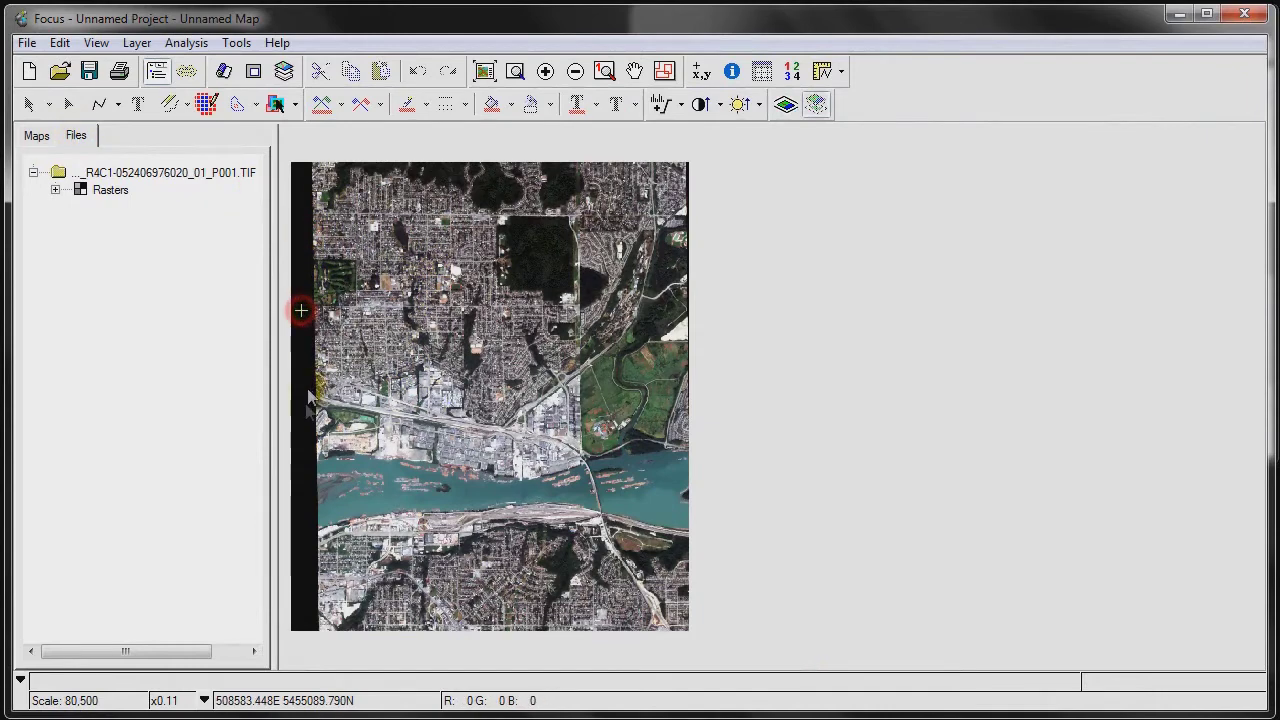
pyautogui.click(303, 428)
pyautogui.click(55, 189)
pyautogui.click(36, 135)
pyautogui.rightClick(143, 207)
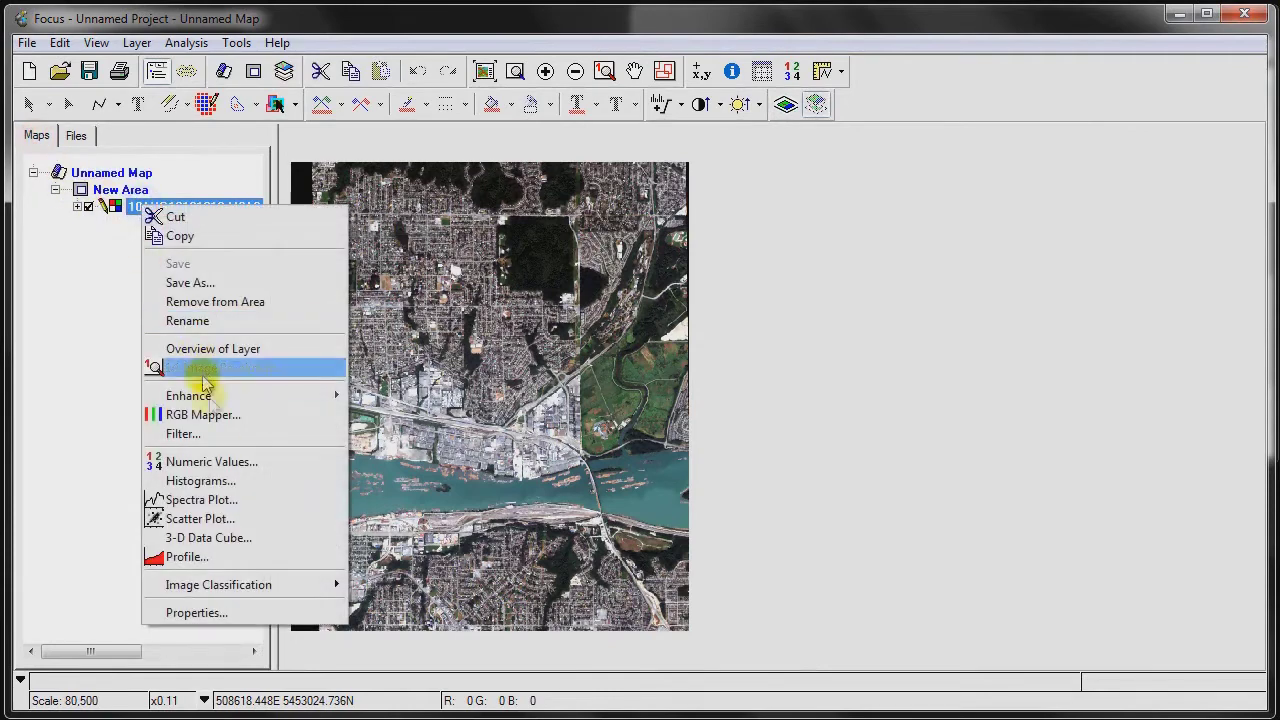
pyautogui.click(226, 481)
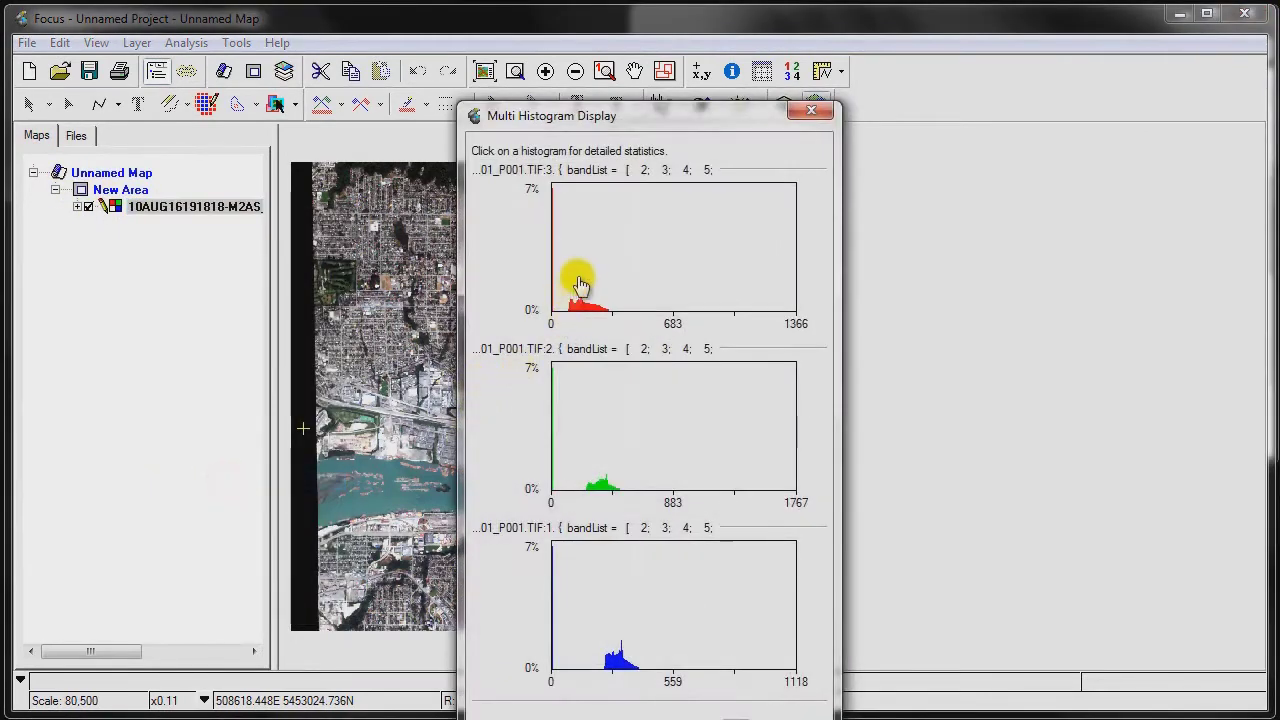
pyautogui.click(613, 440)
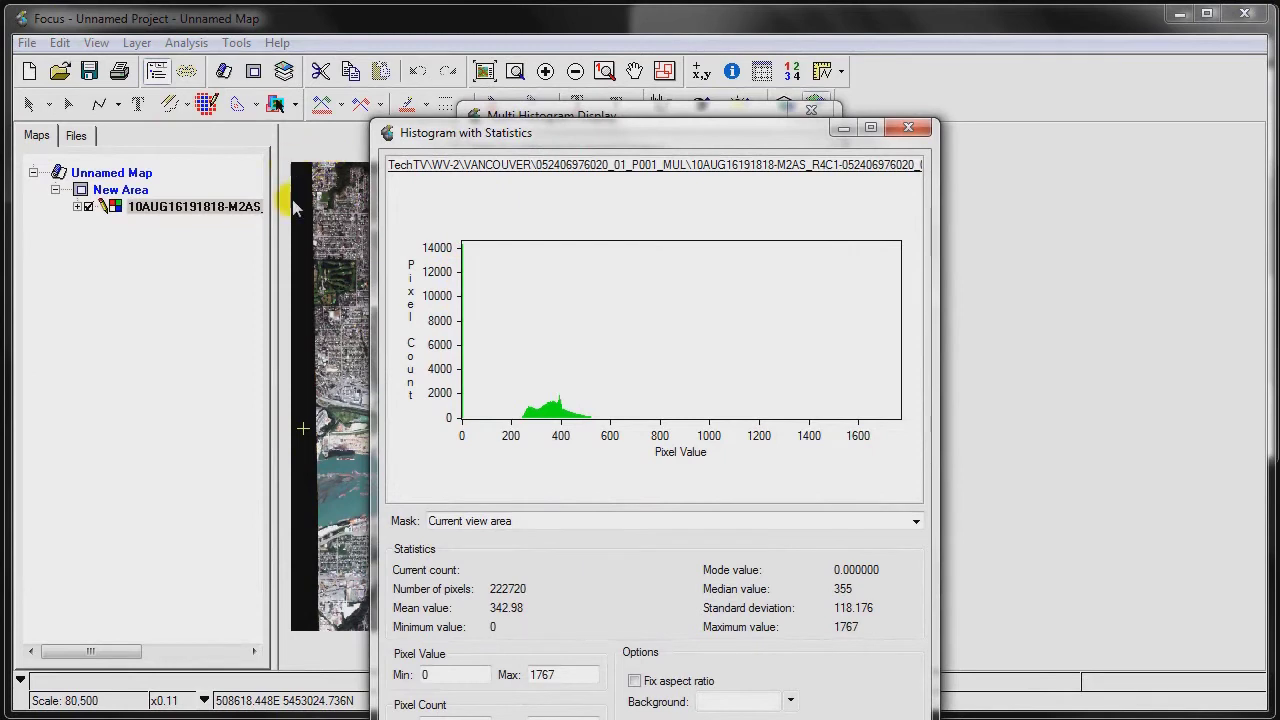
pyautogui.moveTo(486, 268)
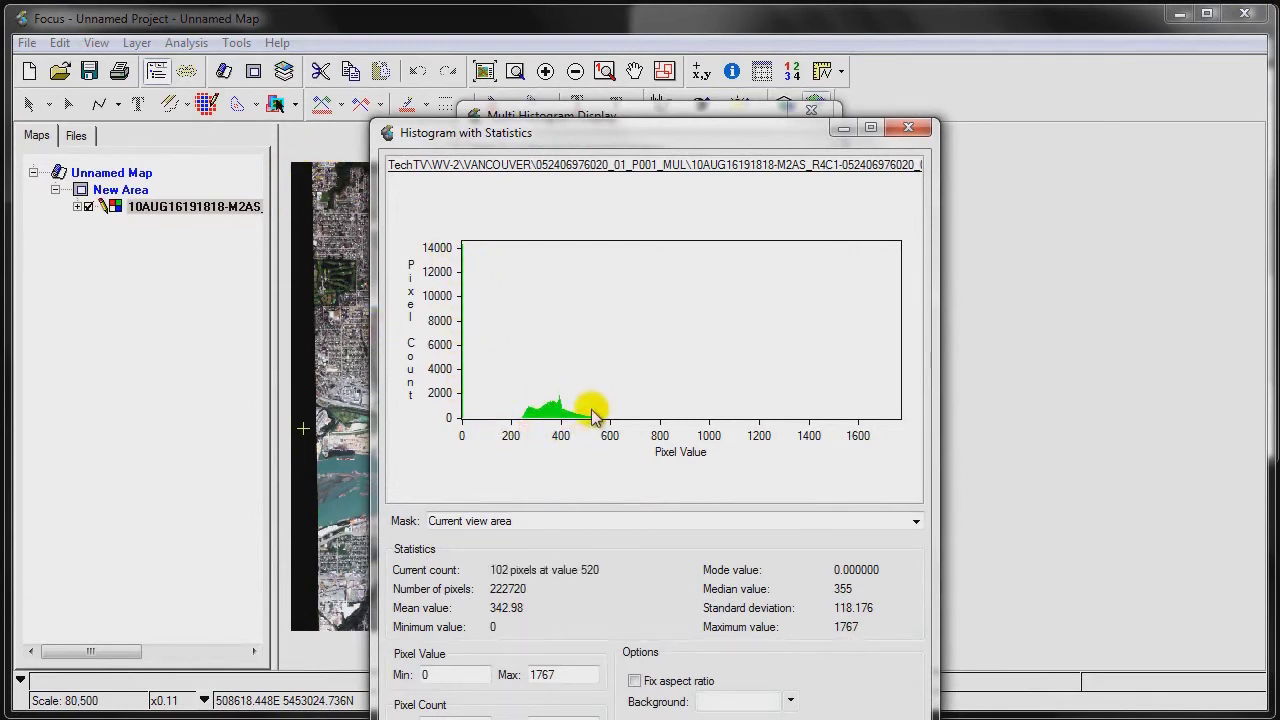
pyautogui.moveTo(493, 362); pyautogui.dragTo(611, 456)
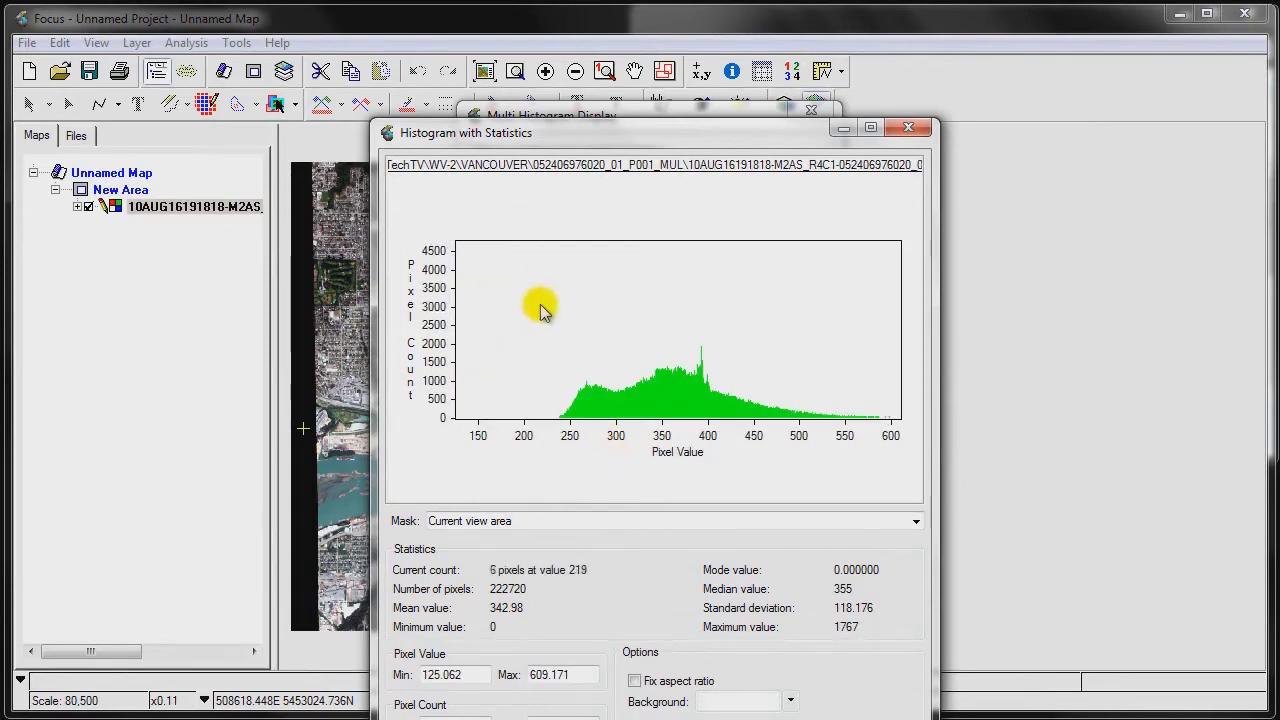
pyautogui.click(915, 128)
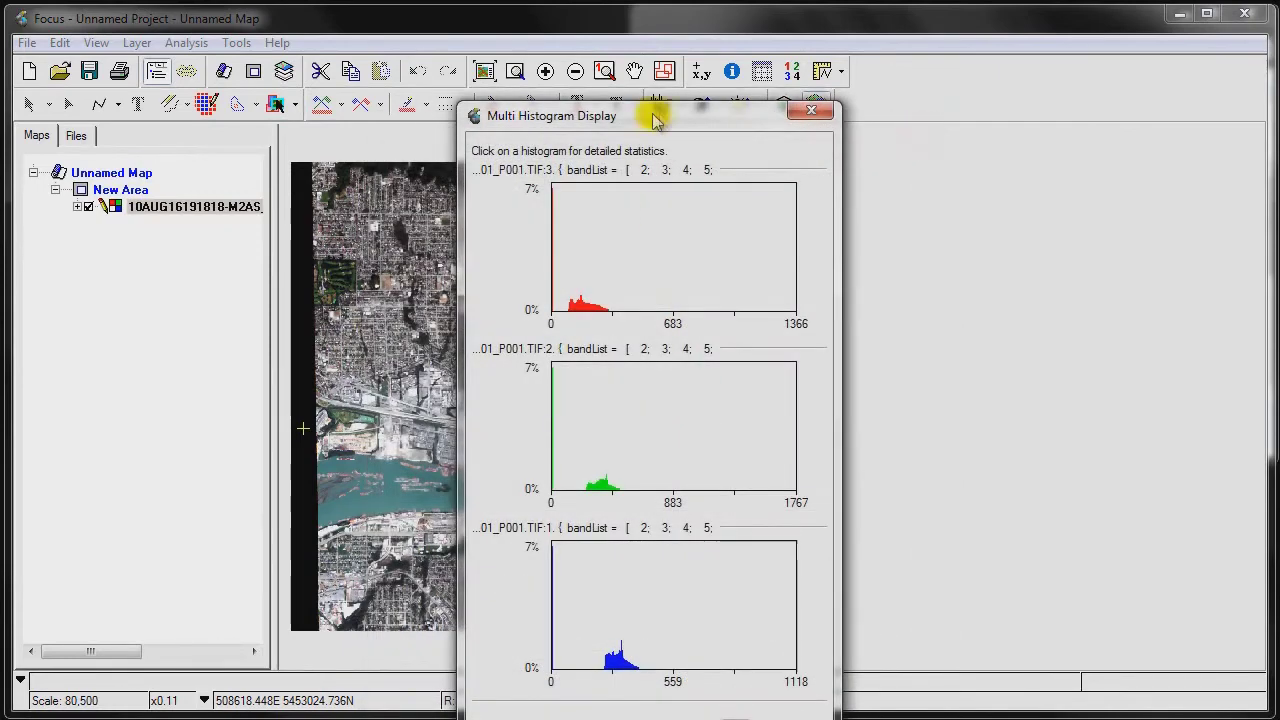
pyautogui.click(811, 110)
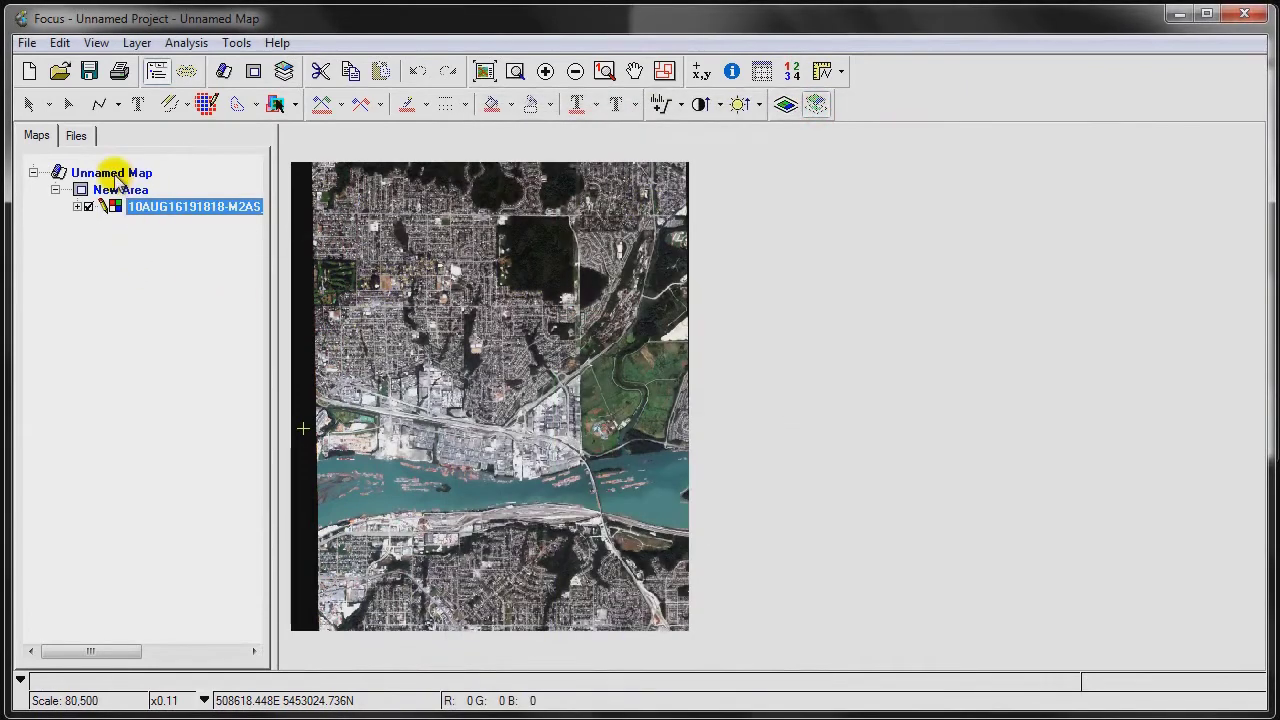
pyautogui.click(86, 133)
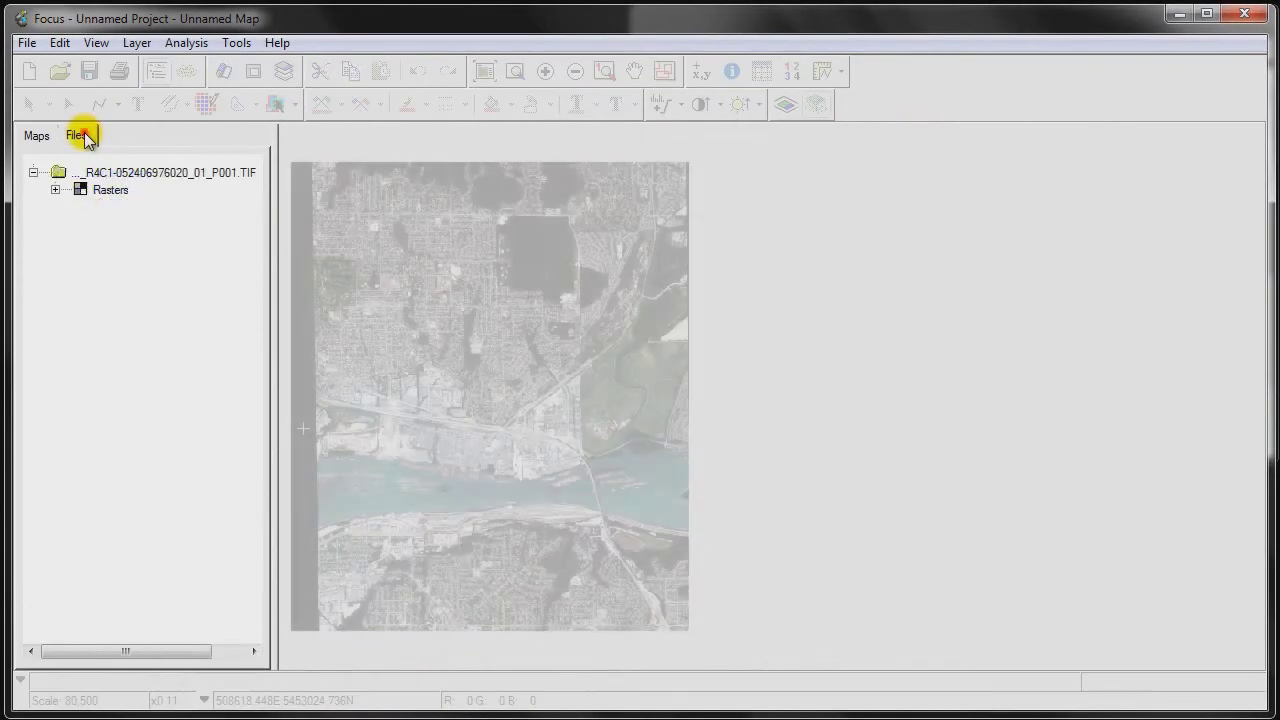
# Add a NO_DATA_VALUE entry of 0 to the TIF's metadata and apply it
pyautogui.rightClick(105, 178)
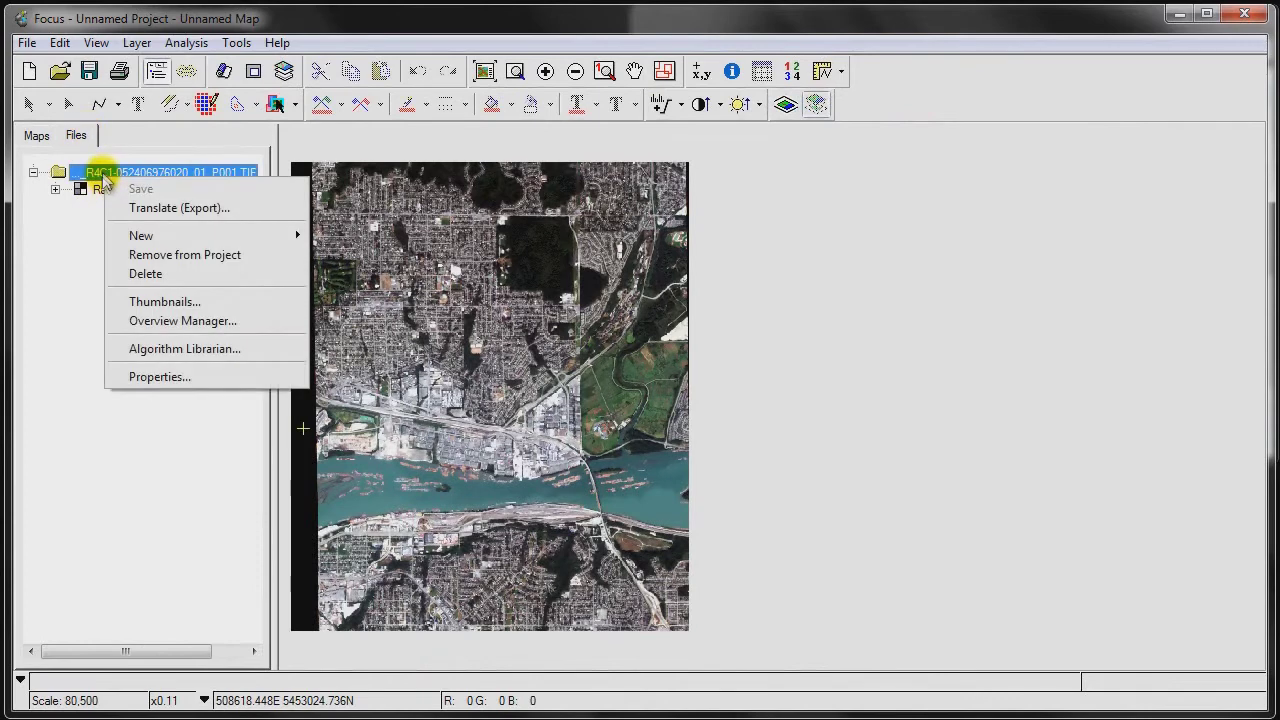
pyautogui.click(150, 377)
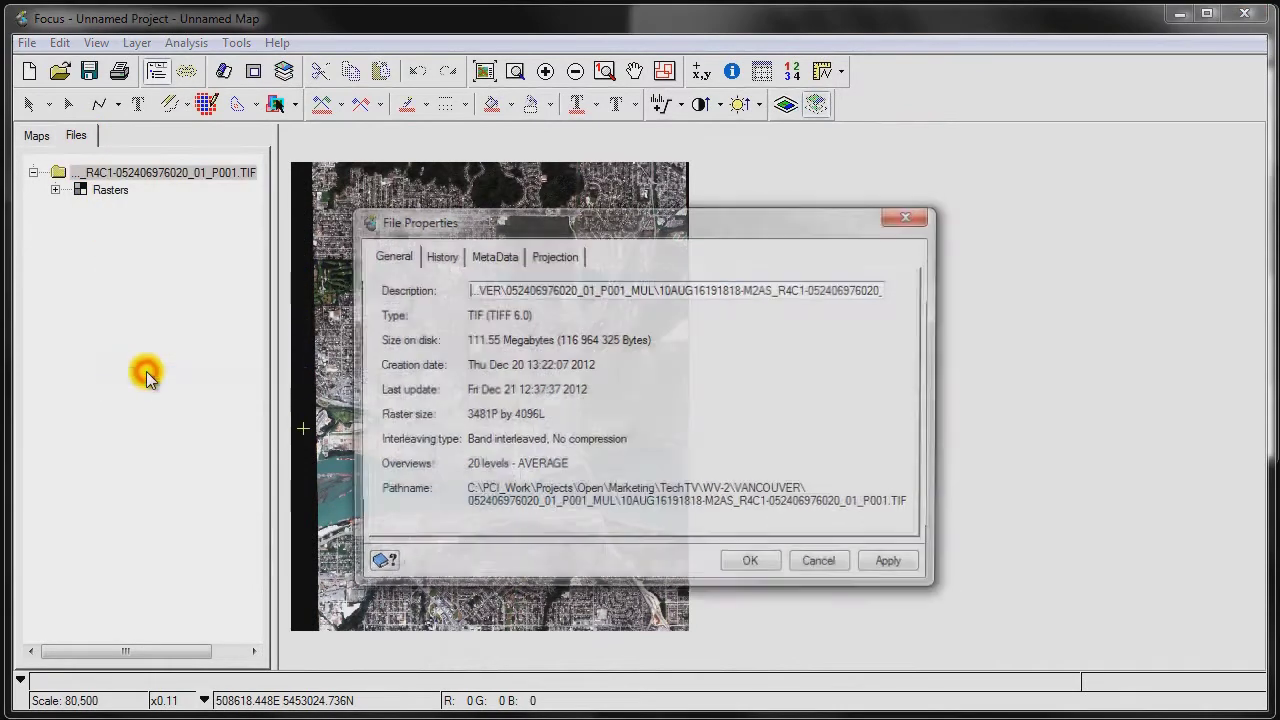
pyautogui.click(500, 258)
pyautogui.click(514, 507)
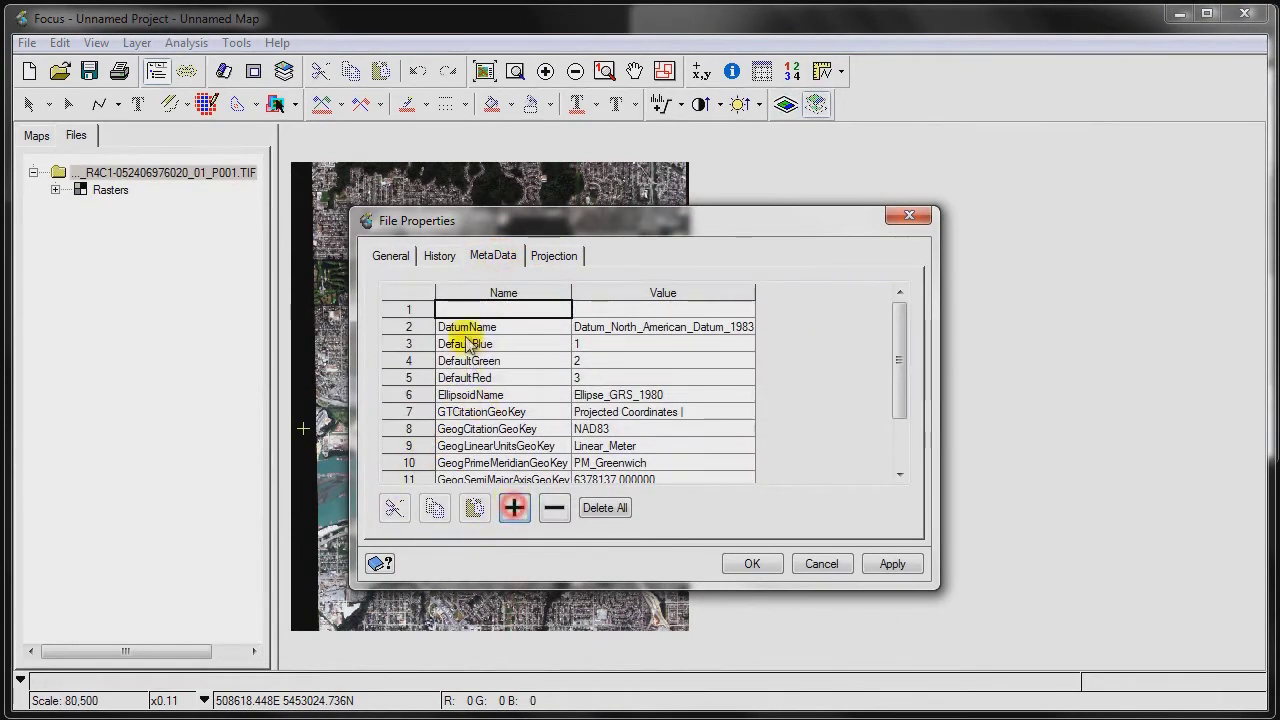
pyautogui.click(470, 309)
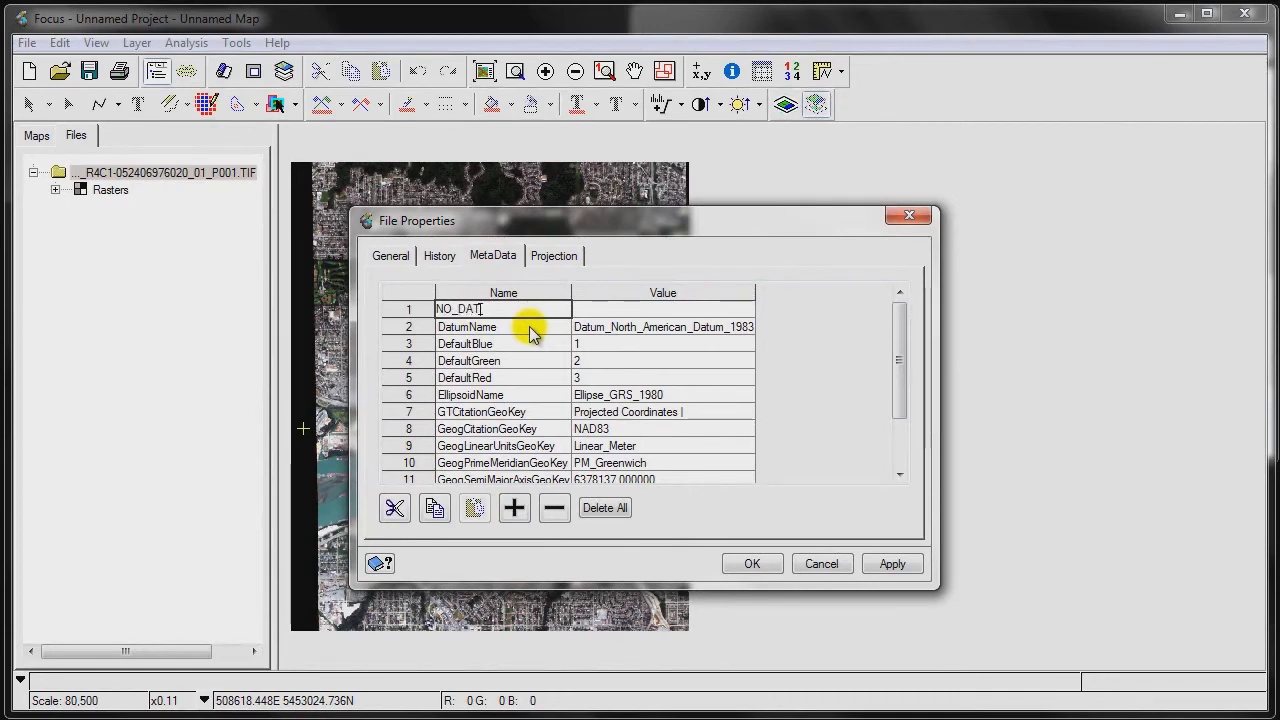
pyautogui.write('NO_DATA_VALUE')
pyautogui.press('Tab')
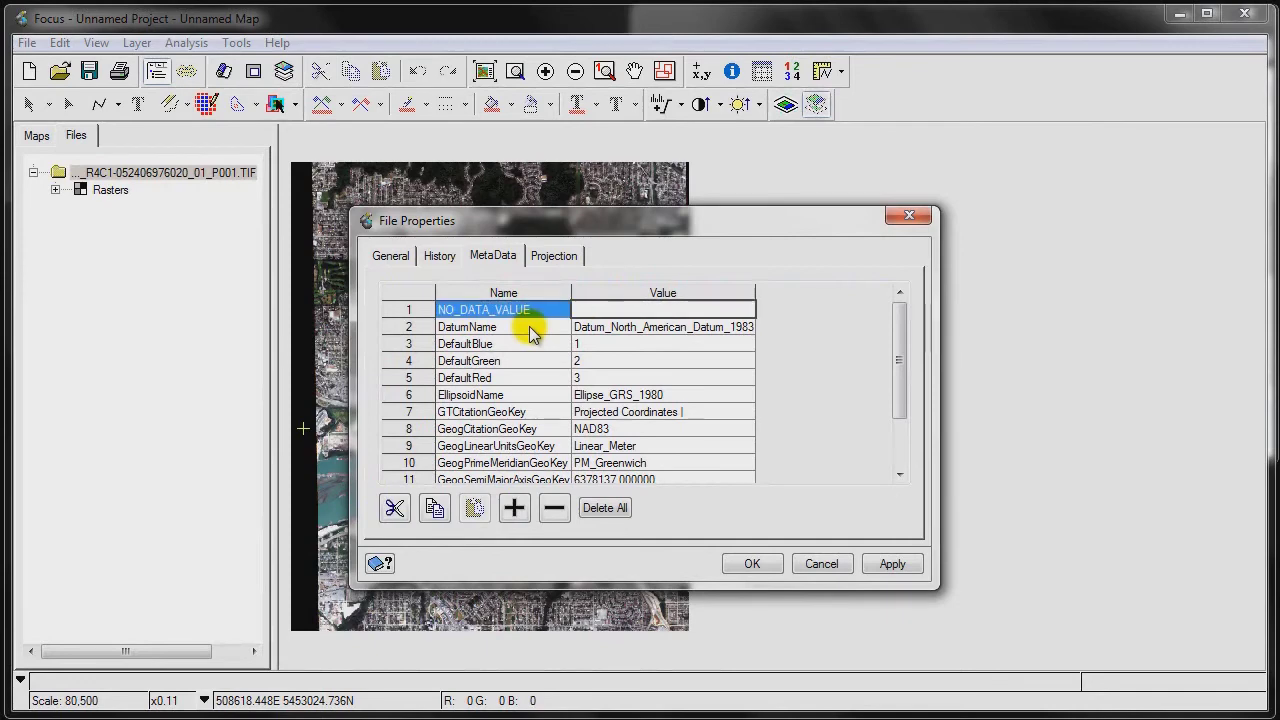
pyautogui.click(892, 563)
pyautogui.click(748, 564)
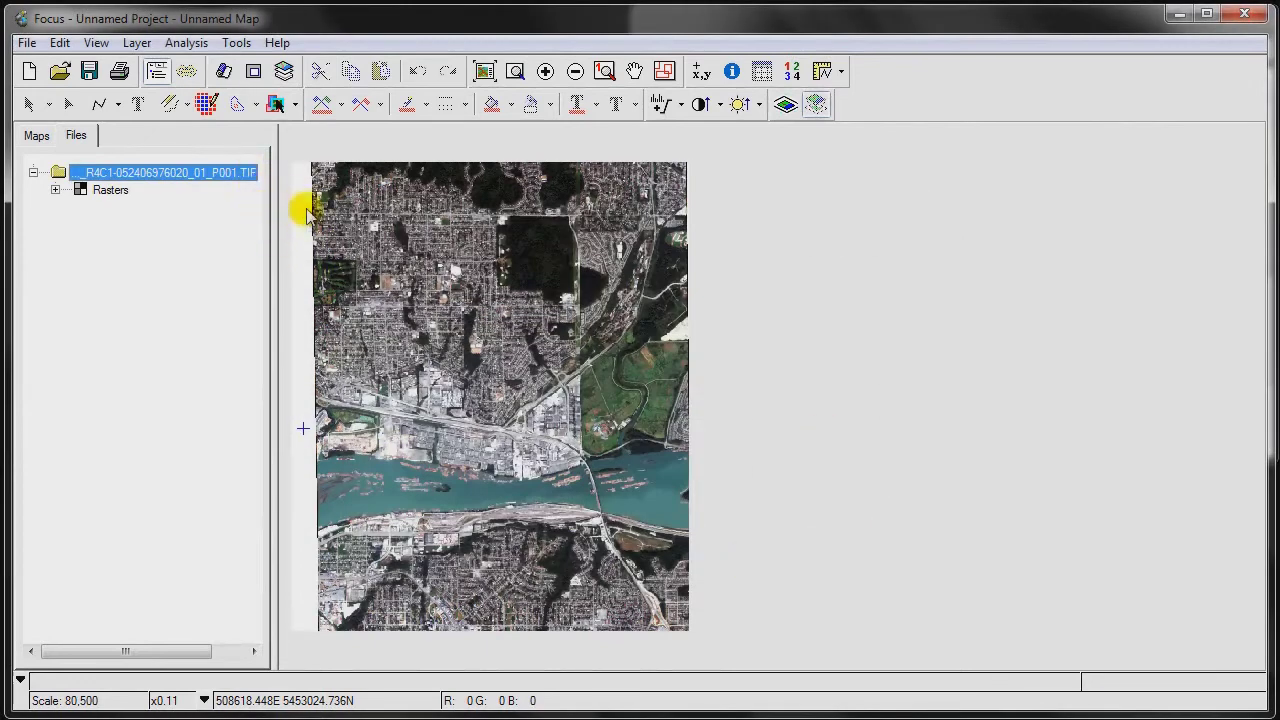
# Save the R4C1 TIF with its new no-data metadata
pyautogui.click(308, 316)
pyautogui.rightClick(150, 176)
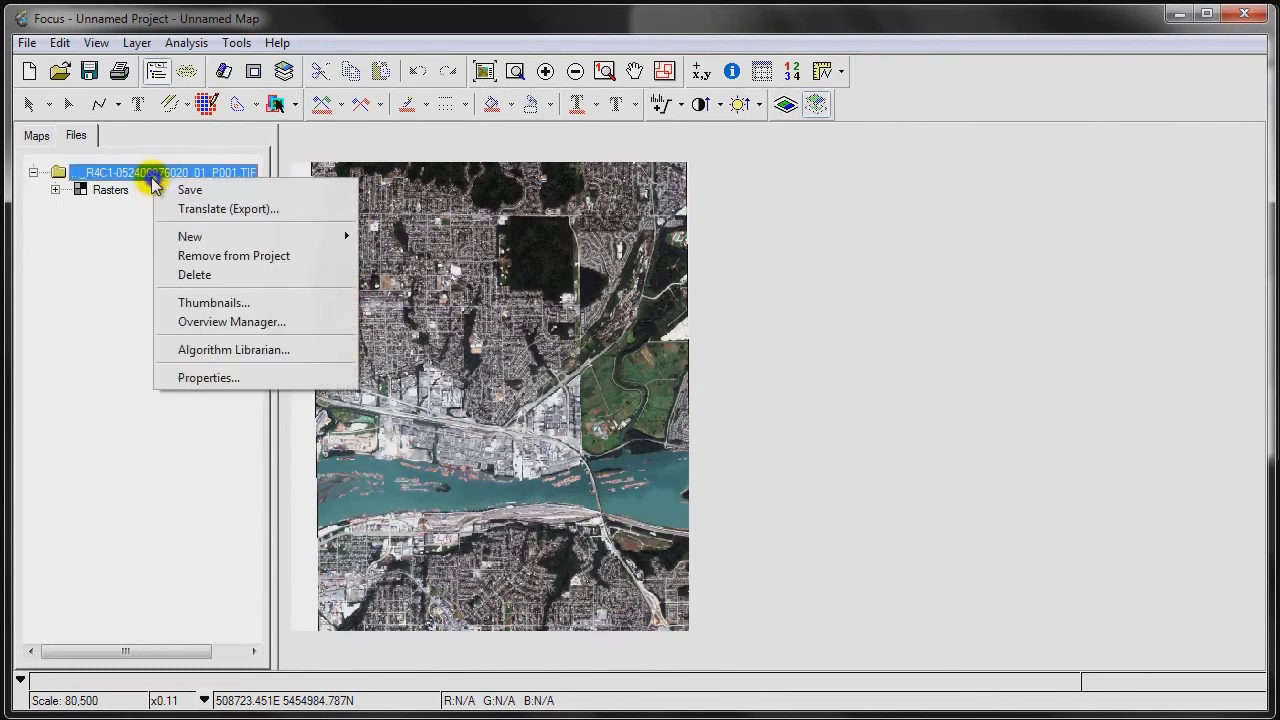
pyautogui.click(183, 190)
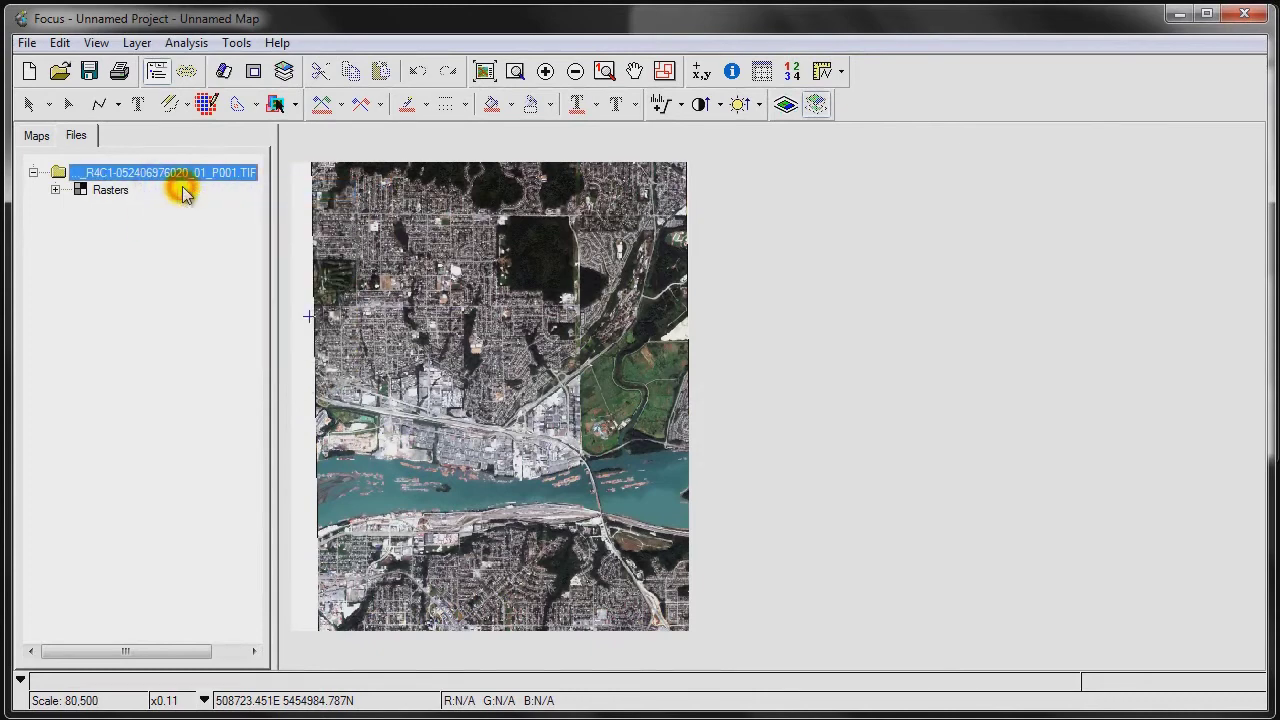
# Start a fresh project without saving and reload the R4C1 TIF from Explorer
pyautogui.click(30, 72)
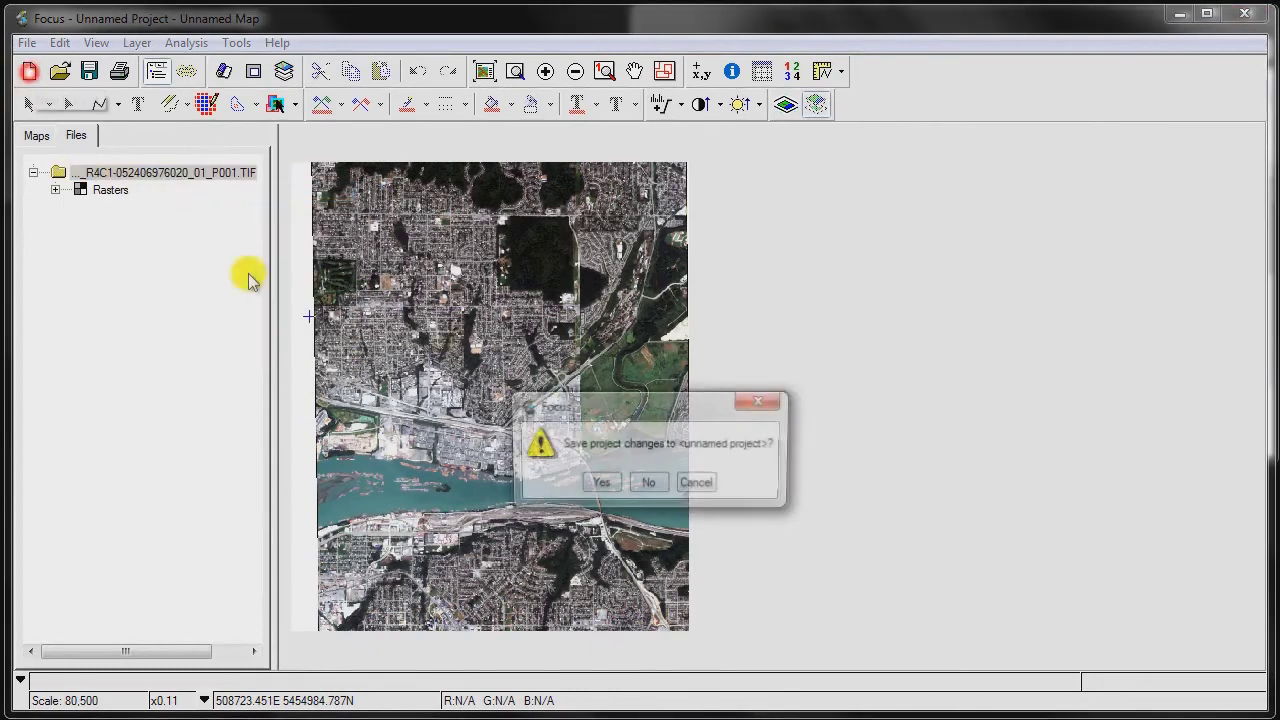
pyautogui.click(650, 485)
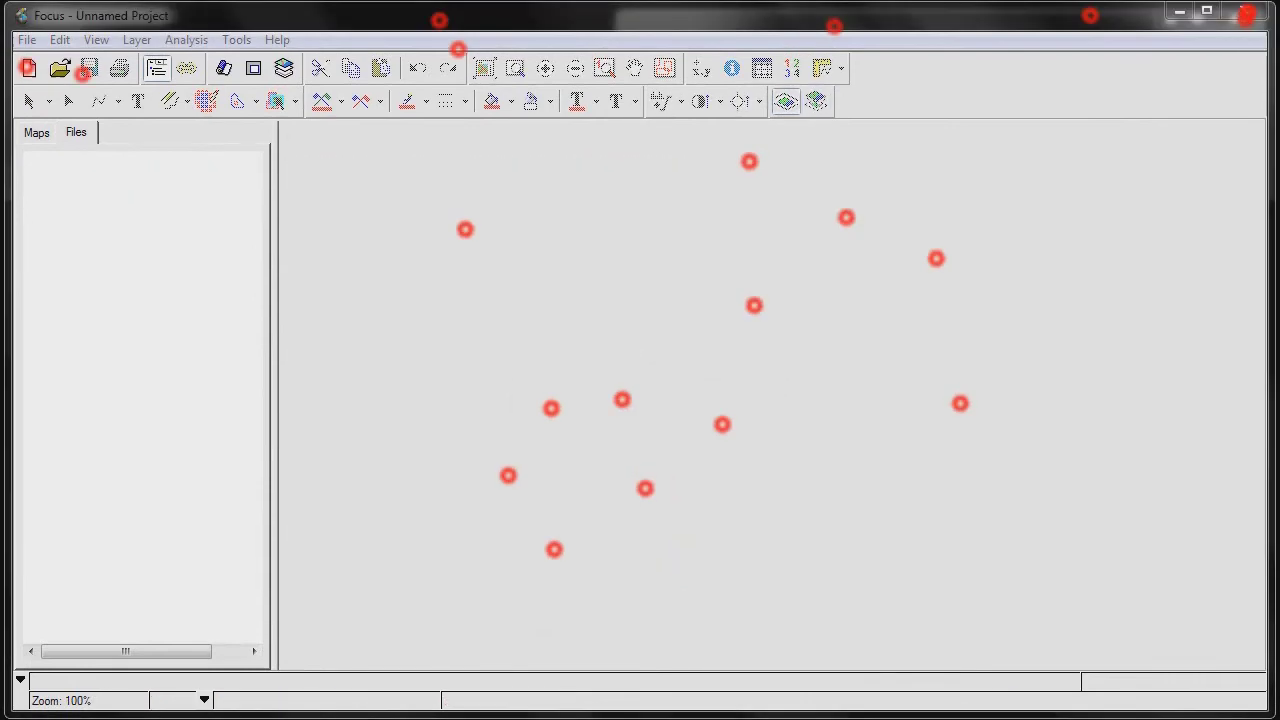
pyautogui.moveTo(711, 8); pyautogui.dragTo(711, 5)
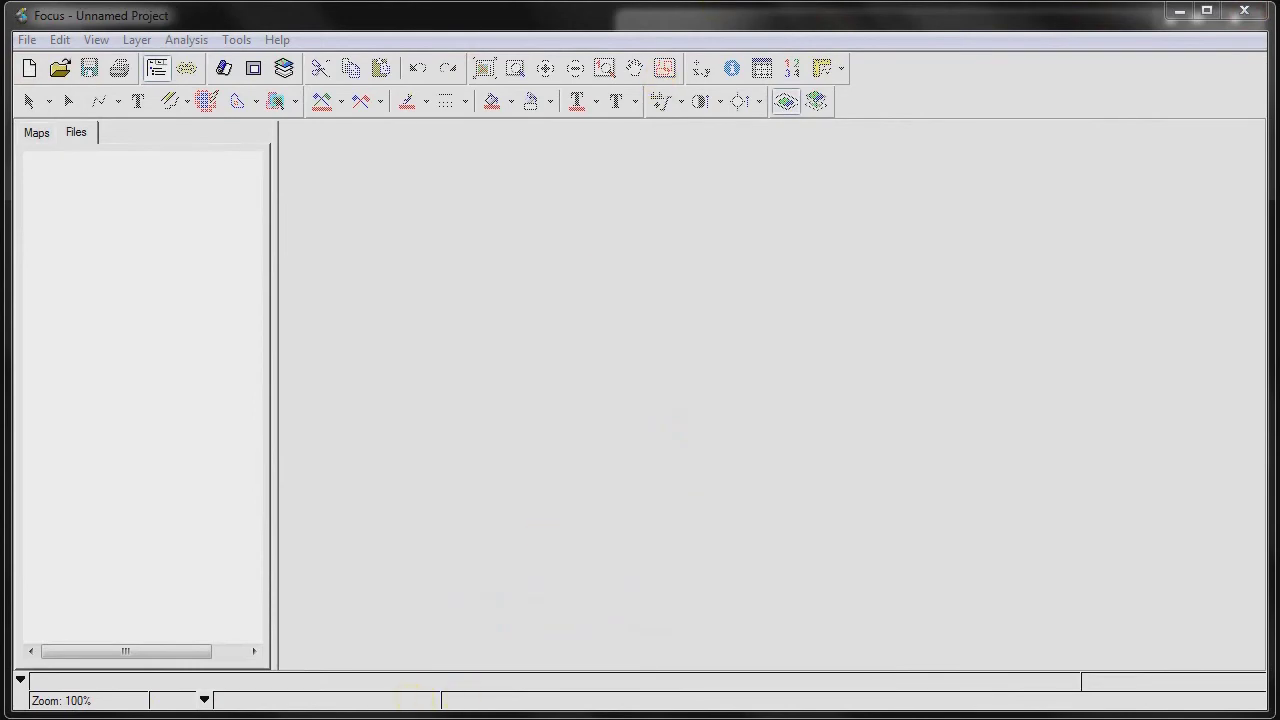
pyautogui.hotkey('alt', 'Tab')
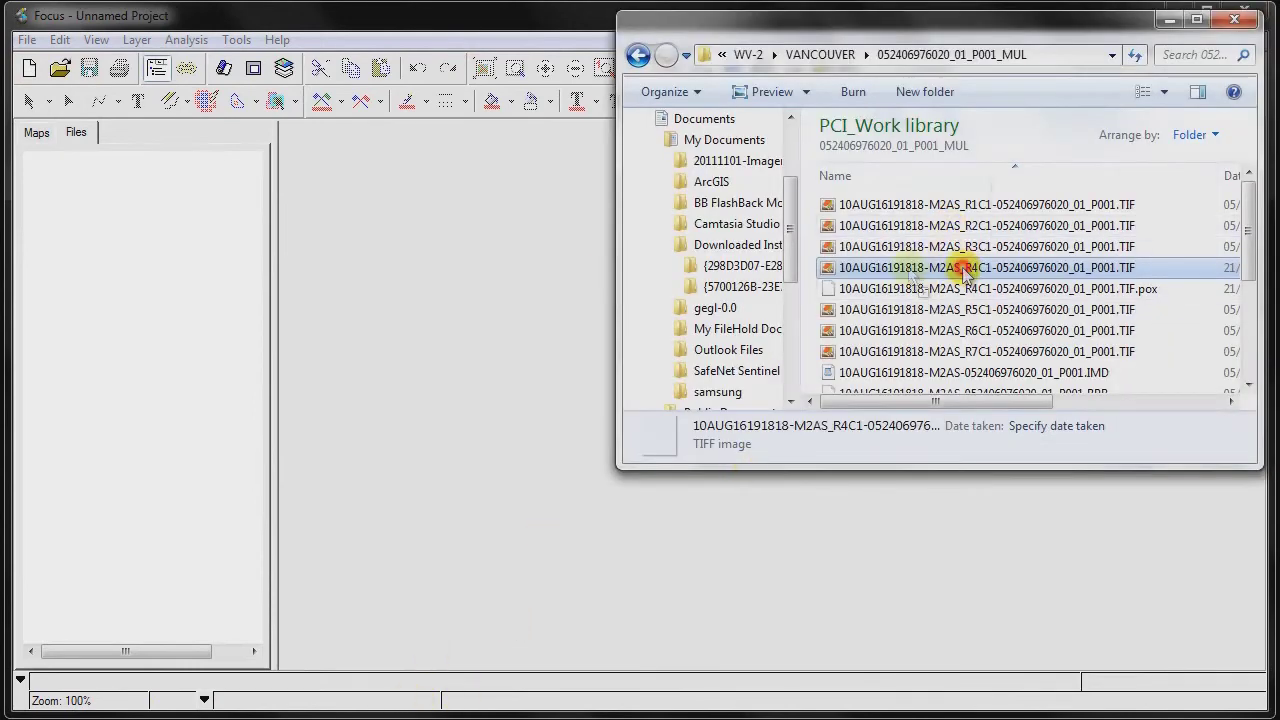
pyautogui.moveTo(963, 268); pyautogui.dragTo(424, 283)
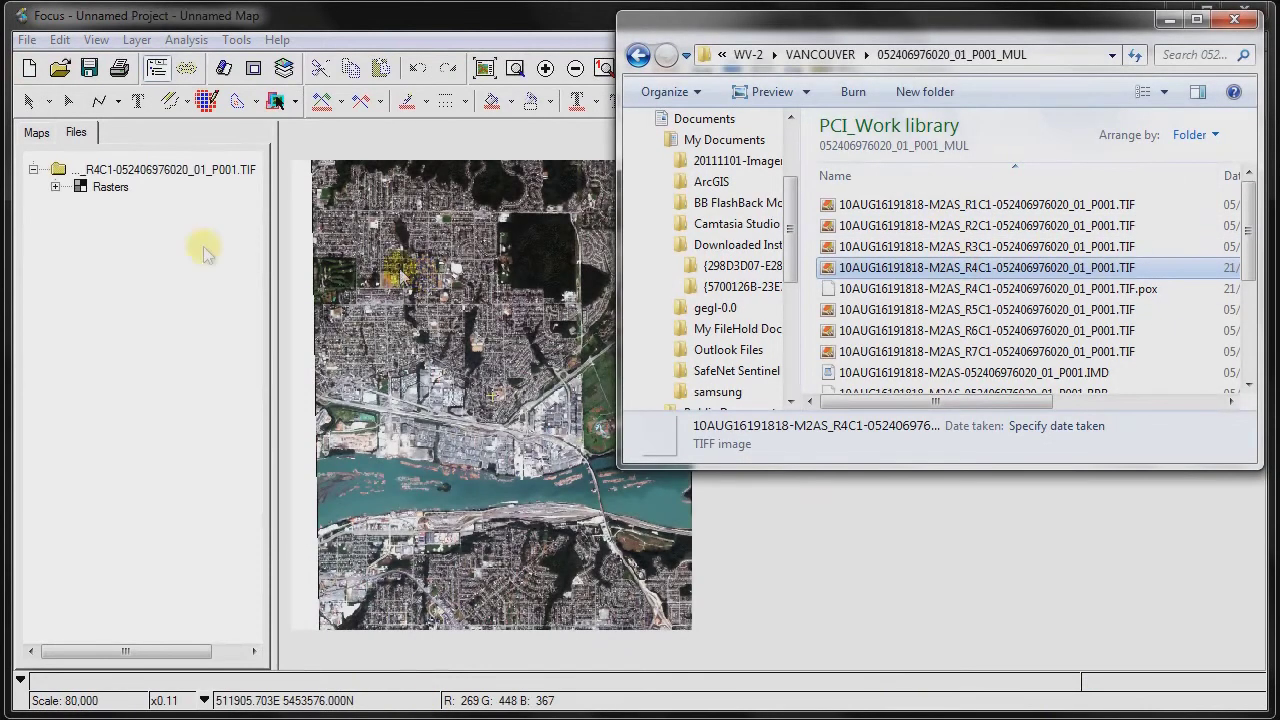
pyautogui.click(118, 172)
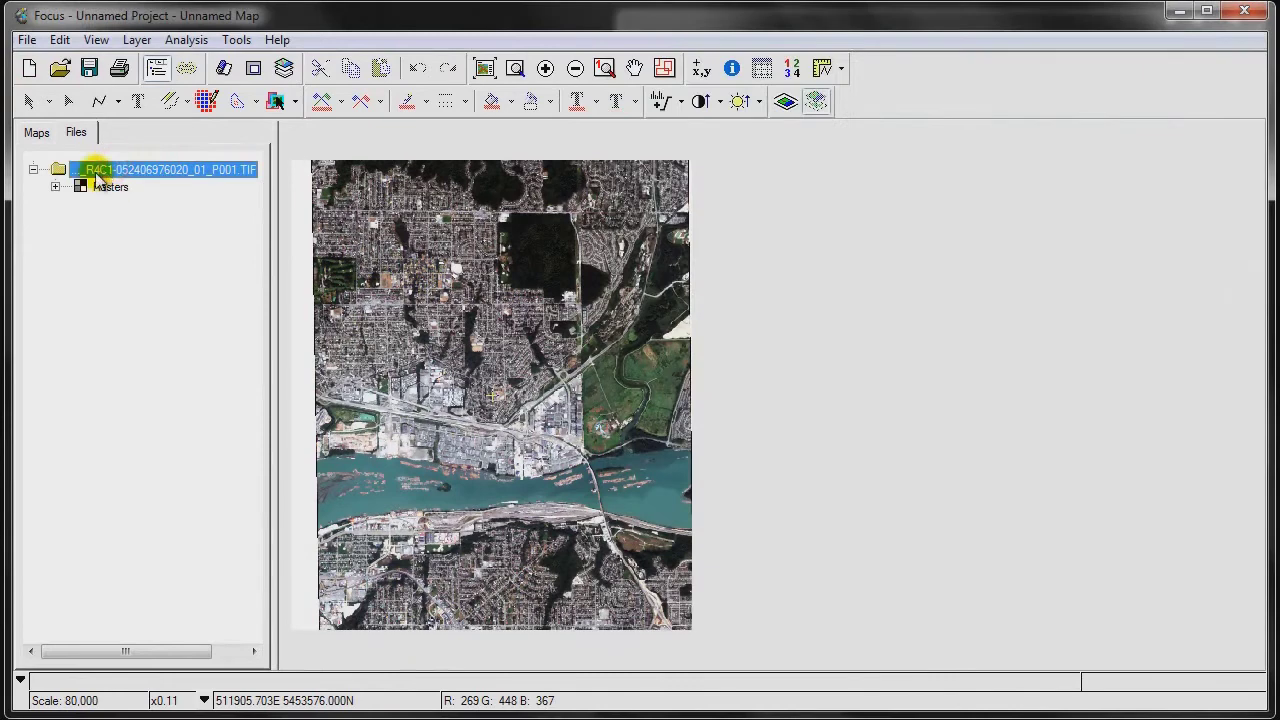
# Check the layer's band histograms, where the green band minimum is now 6, then close them
pyautogui.rightClick(97, 176)
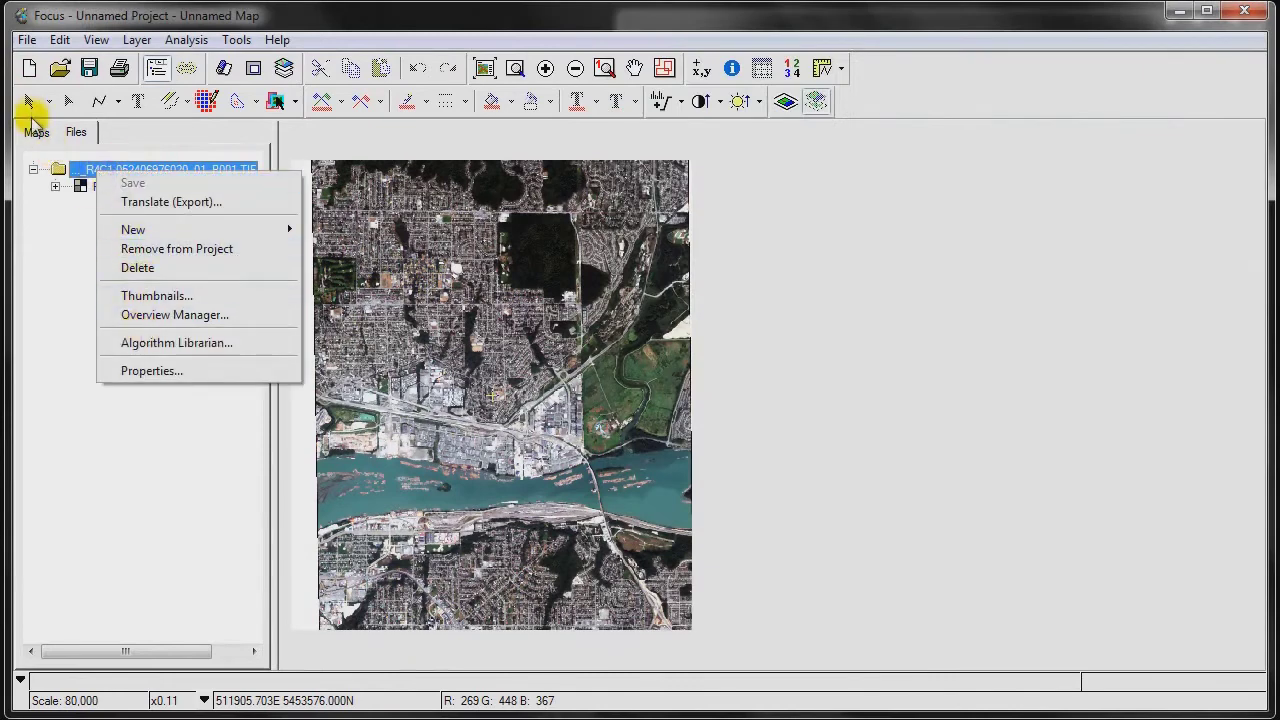
pyautogui.click(36, 131)
pyautogui.click(131, 205)
pyautogui.rightClick(138, 205)
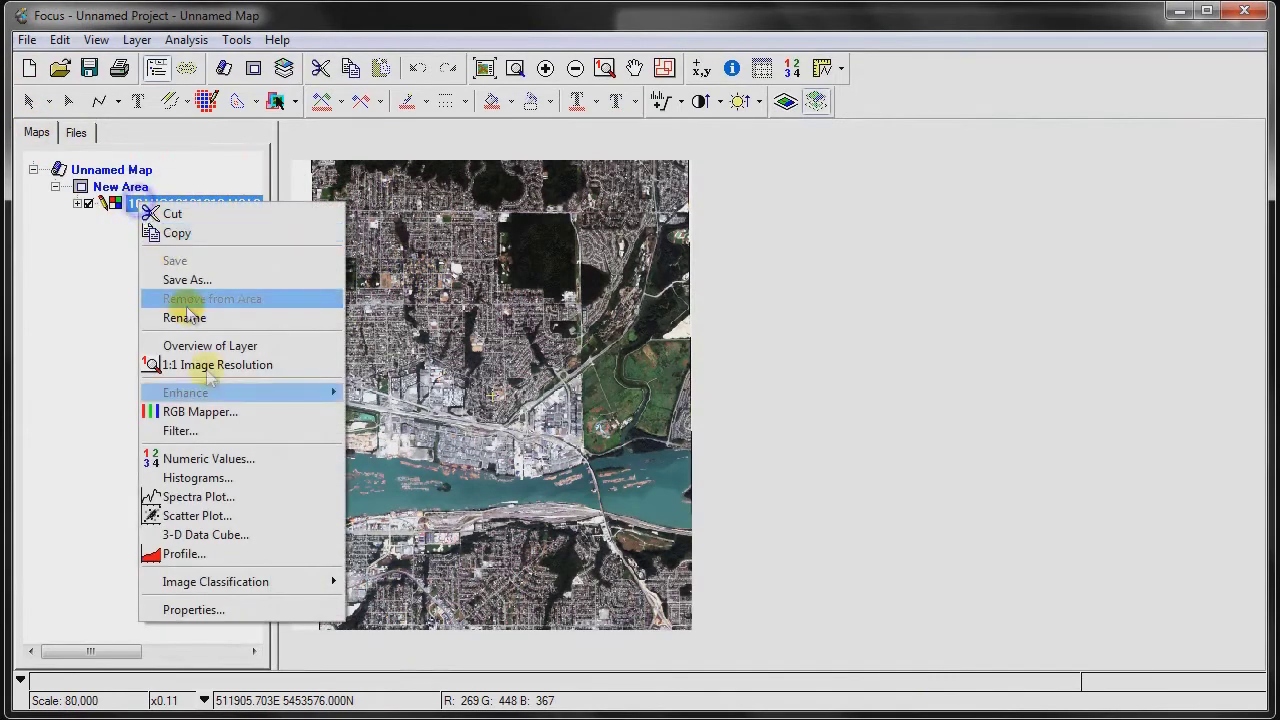
pyautogui.click(212, 480)
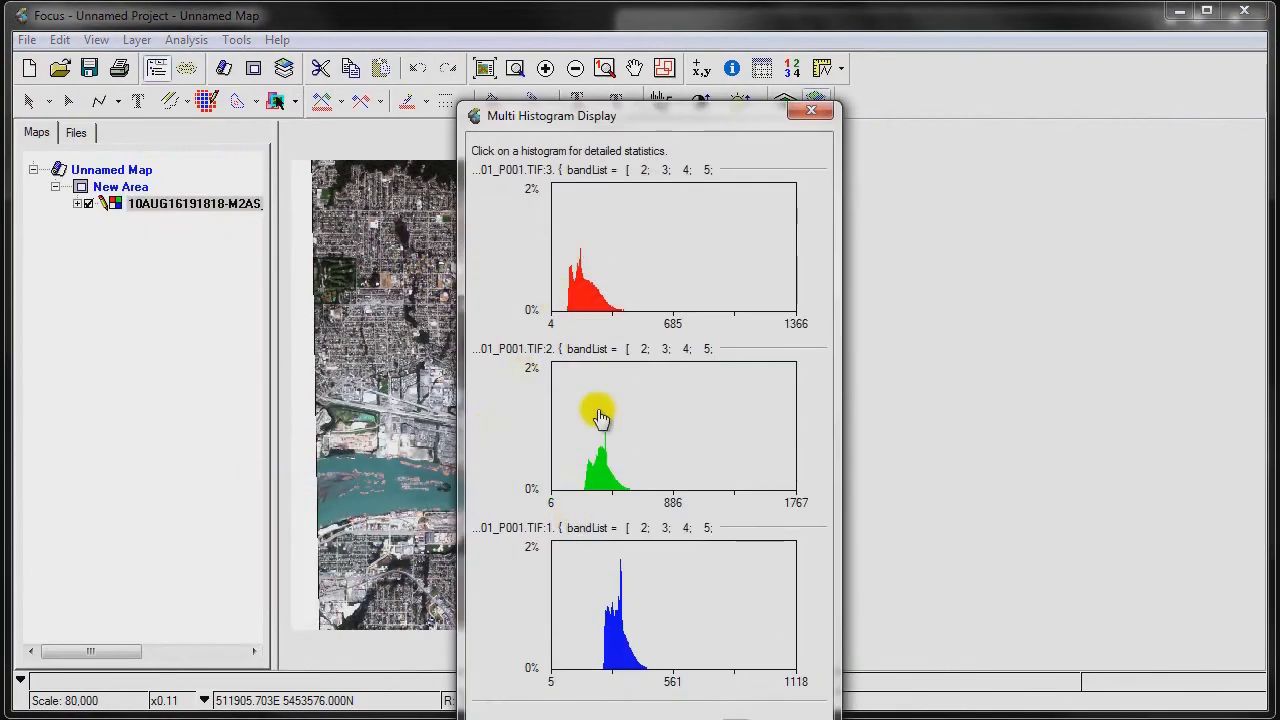
pyautogui.click(628, 634)
pyautogui.click(667, 440)
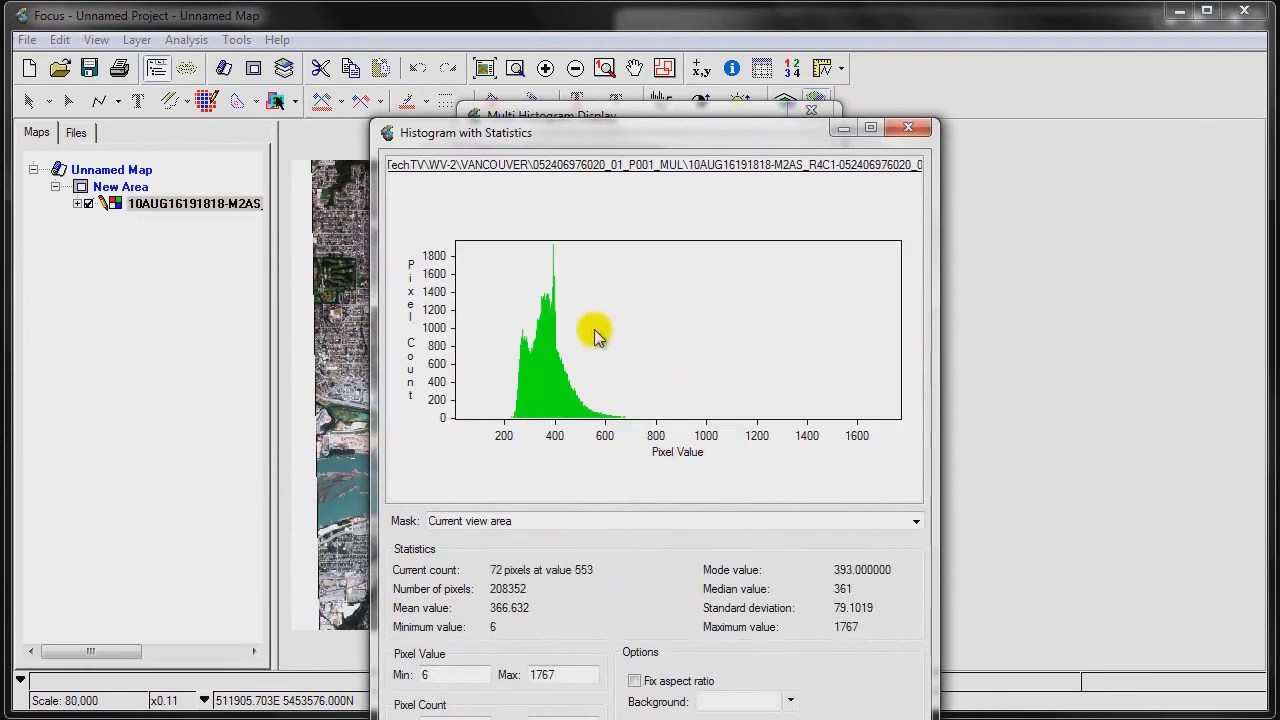
pyautogui.click(922, 133)
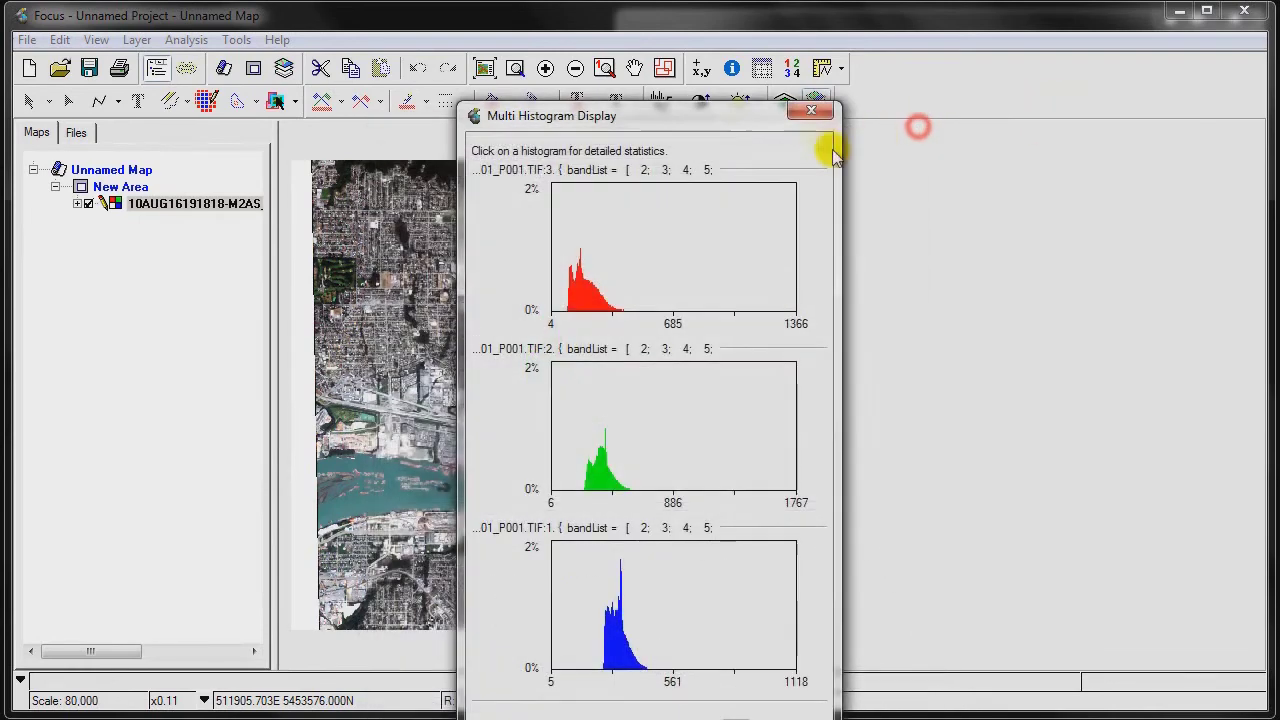
pyautogui.click(811, 110)
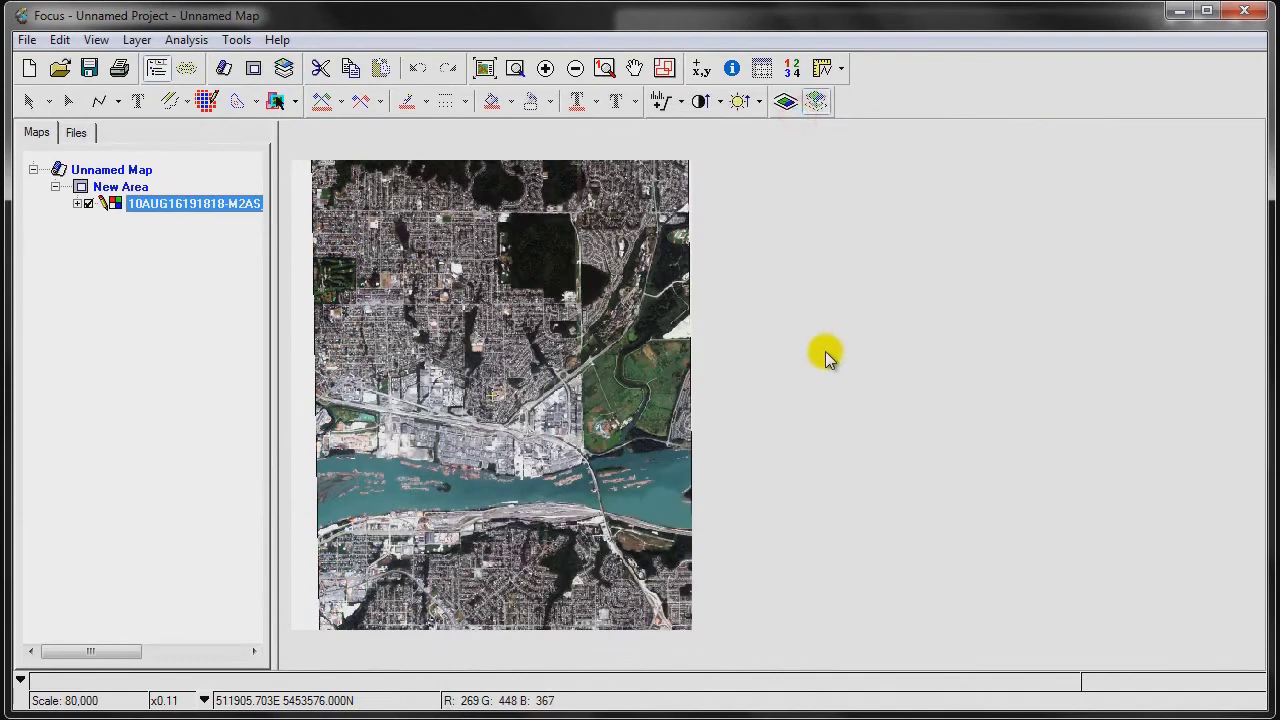